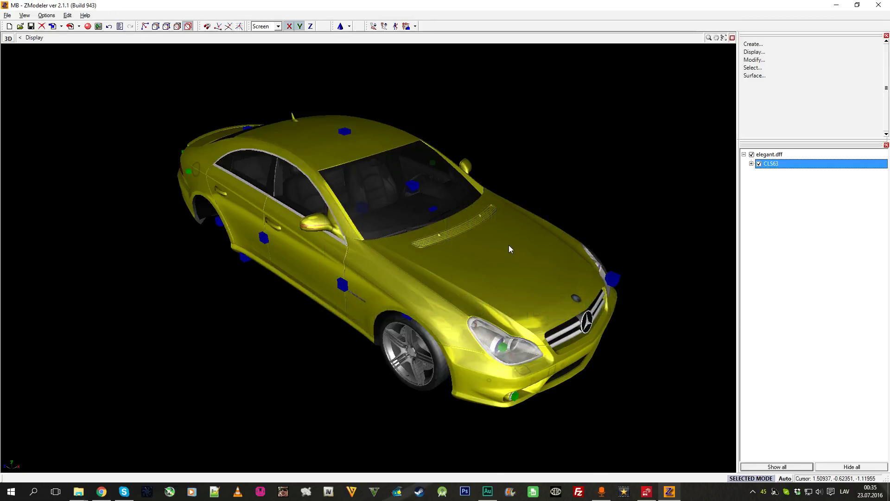
# Inspect the child parts and dummies of the CLS63 model in the hierarchy.
pyautogui.moveTo(510, 246); pyautogui.dragTo(461, 261, button='middle')
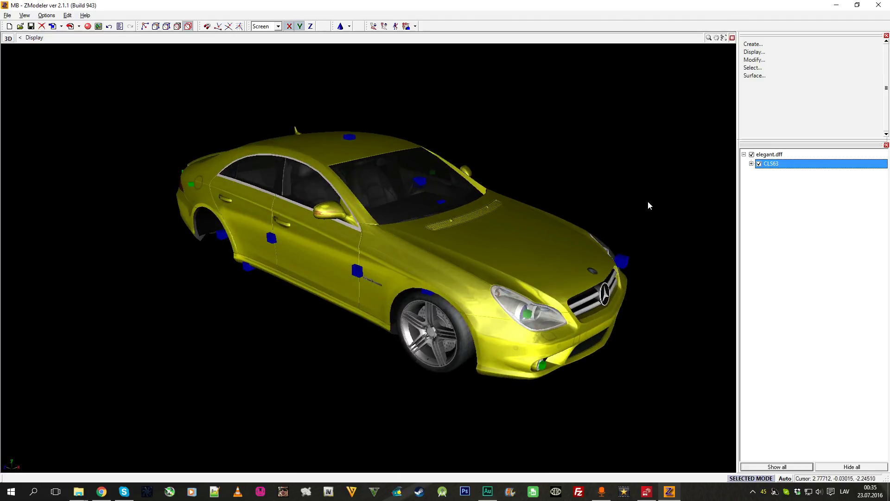
pyautogui.click(751, 164)
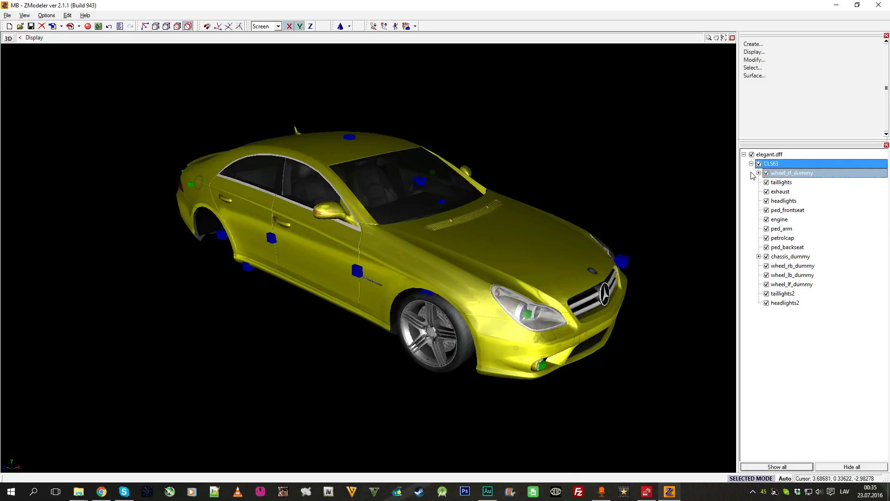
pyautogui.click(751, 164)
pyautogui.click(751, 164)
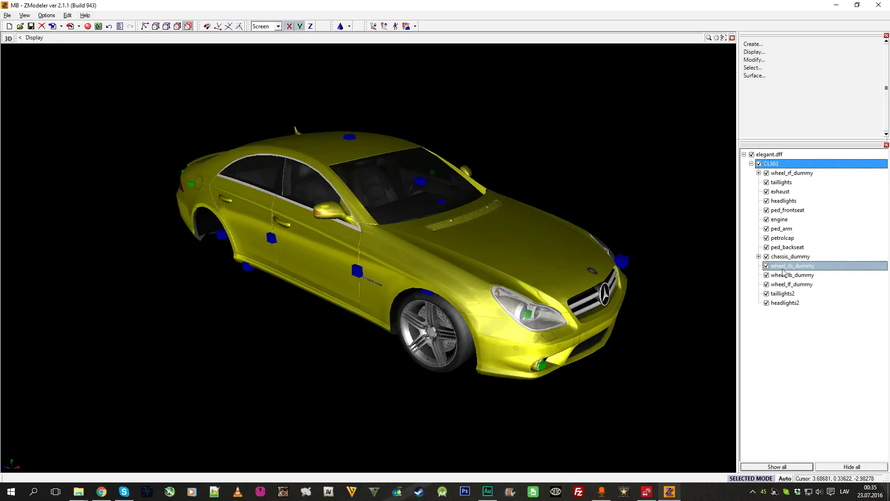
pyautogui.click(751, 164)
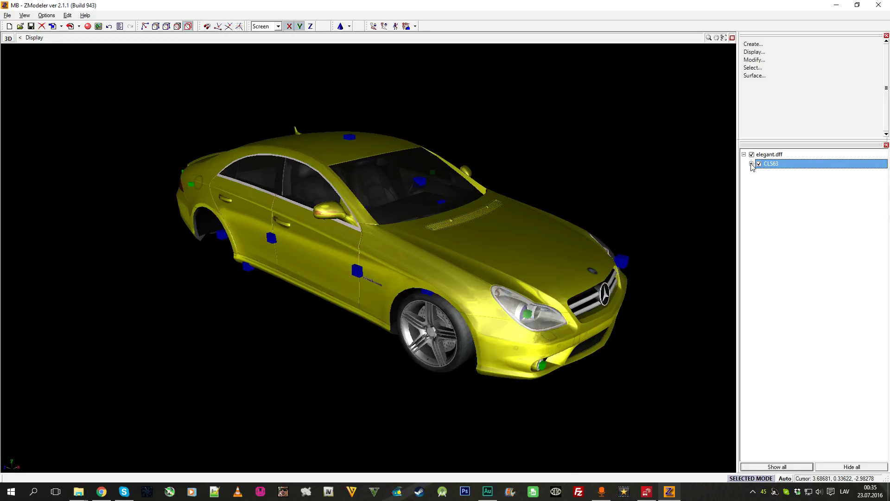
# Import the original elegant DFF file from the original_cars folder.
pyautogui.moveTo(413, 239); pyautogui.dragTo(394, 279, button='middle')
pyautogui.click(52, 26)
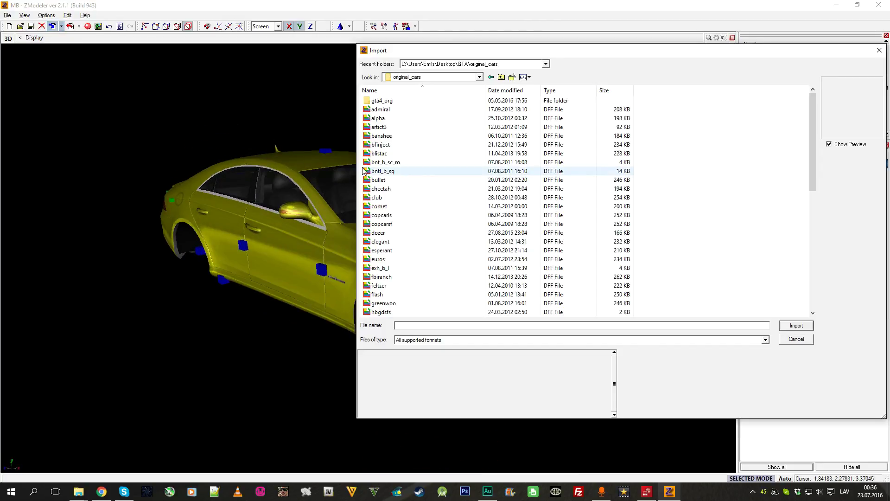
pyautogui.moveTo(439, 54); pyautogui.dragTo(402, 11)
pyautogui.click(368, 200)
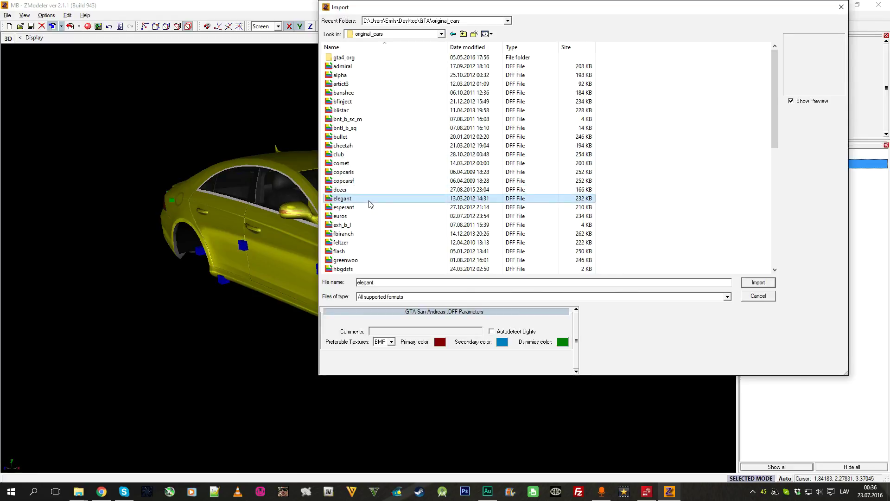
pyautogui.scroll(-3, 366, 204)
pyautogui.scroll(3, 369, 203)
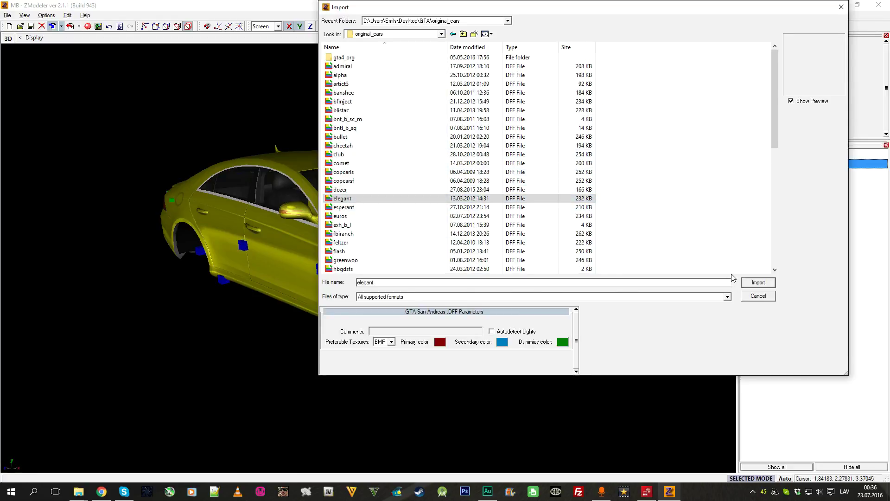
pyautogui.click(759, 283)
# Delete the original car body from the newly imported elegant.dff and show its Shadow mesh over the CLS63.
pyautogui.moveTo(484, 265)
pyautogui.mouseDown(button='middle')
pyautogui.moveTo(496, 297)
pyautogui.moveTo(513, 266)
pyautogui.moveTo(471, 258)
pyautogui.mouseUp(button='middle')
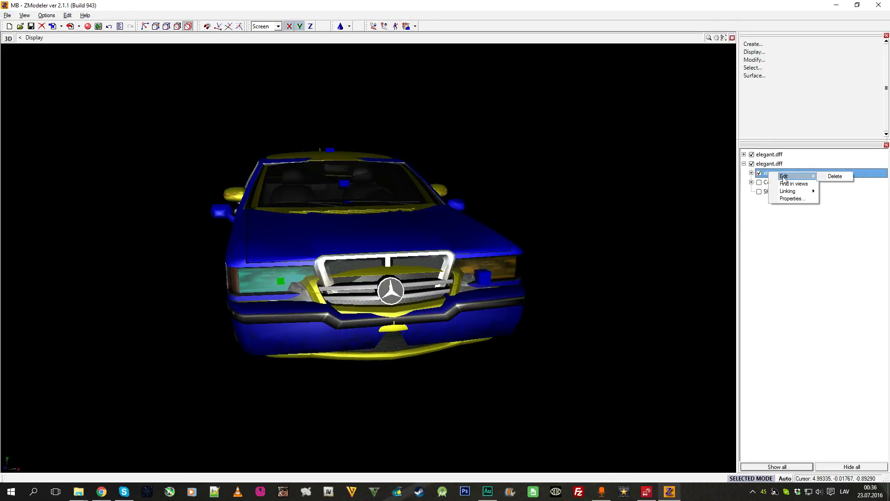
pyautogui.press('space')
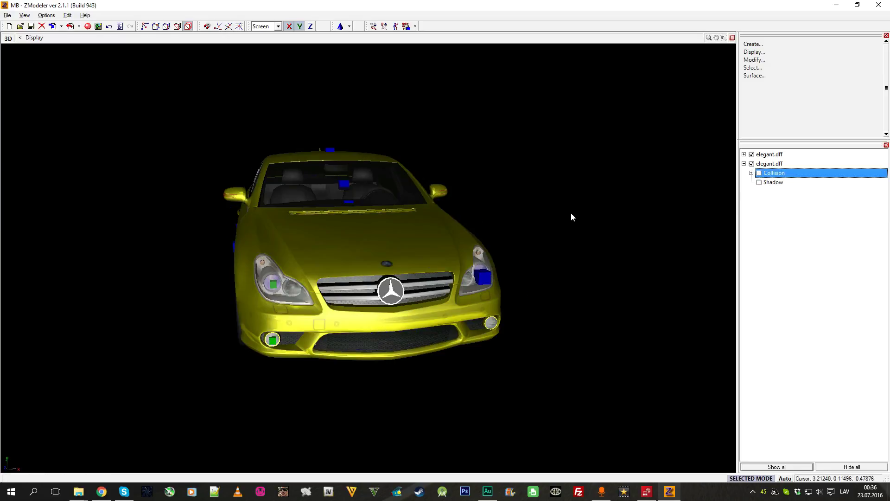
pyautogui.moveTo(568, 214); pyautogui.dragTo(641, 199, button='middle')
pyautogui.click(761, 174)
pyautogui.click(761, 174)
pyautogui.click(760, 183)
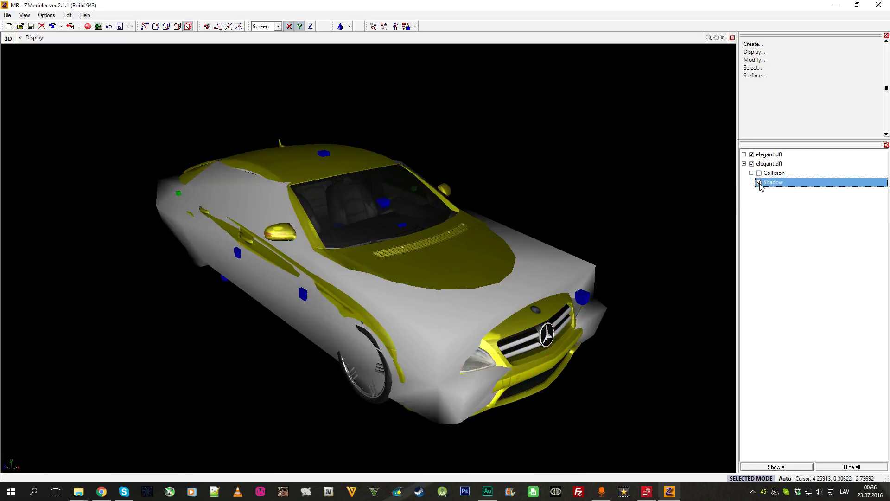
pyautogui.moveTo(510, 241); pyautogui.dragTo(473, 307, button='middle')
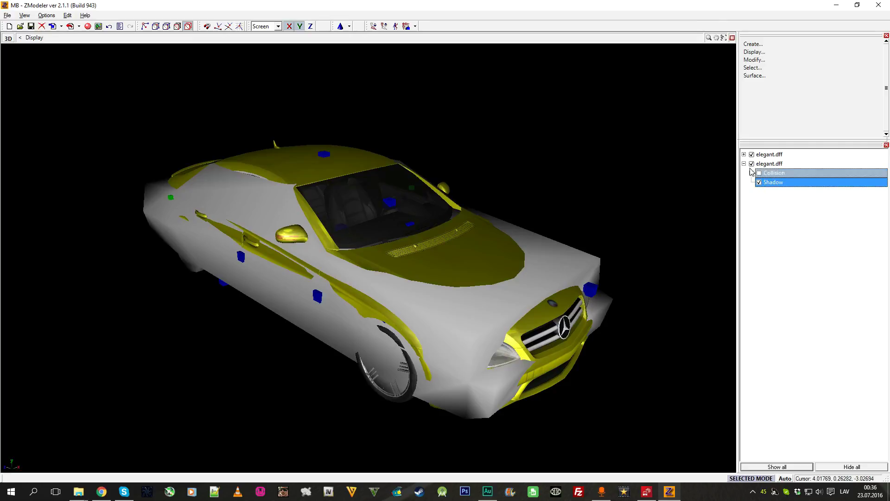
# Move Collision and Shadow into the elegant.dff that holds CLS63 and delete the emptied duplicate elegant.dff.
pyautogui.click(744, 154)
pyautogui.moveTo(775, 183); pyautogui.dragTo(774, 157)
pyautogui.rightClick(769, 197)
pyautogui.click(836, 198)
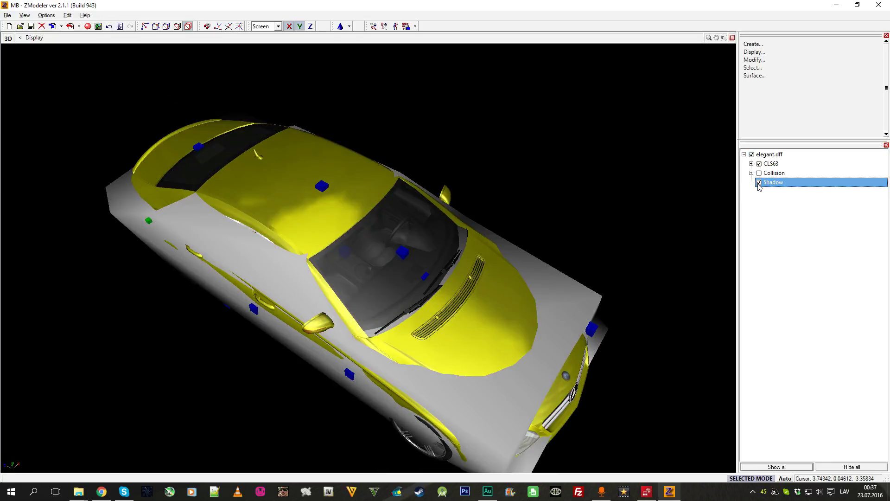
pyautogui.click(759, 183)
pyautogui.click(759, 184)
# Change to the four-view layout at vertex level and place Shadow above CLS63 in the elegant.dff hierarchy.
pyautogui.moveTo(594, 257); pyautogui.dragTo(246, 202, button='middle')
pyautogui.scroll(-4, 246, 202)
pyautogui.click(733, 38)
pyautogui.moveTo(178, 95); pyautogui.dragTo(251, 94, button='middle')
pyautogui.scroll(-5, 255, 95)
pyautogui.click(156, 27)
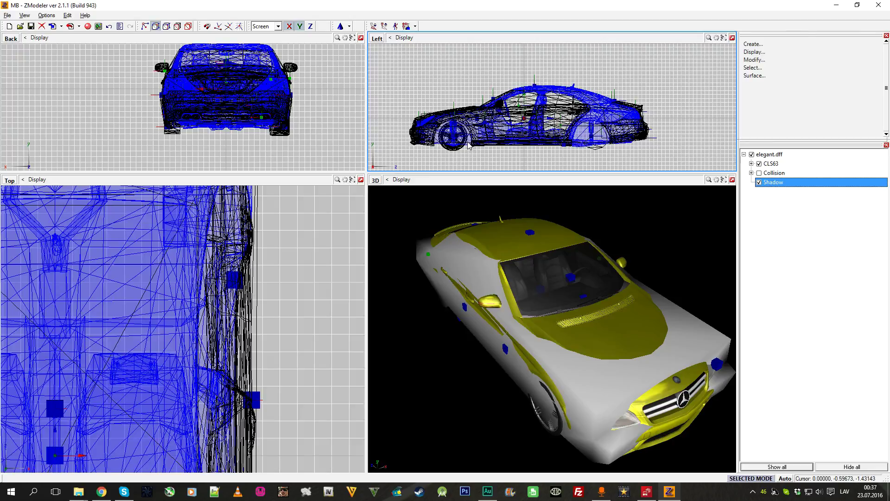
pyautogui.moveTo(773, 171); pyautogui.dragTo(769, 162)
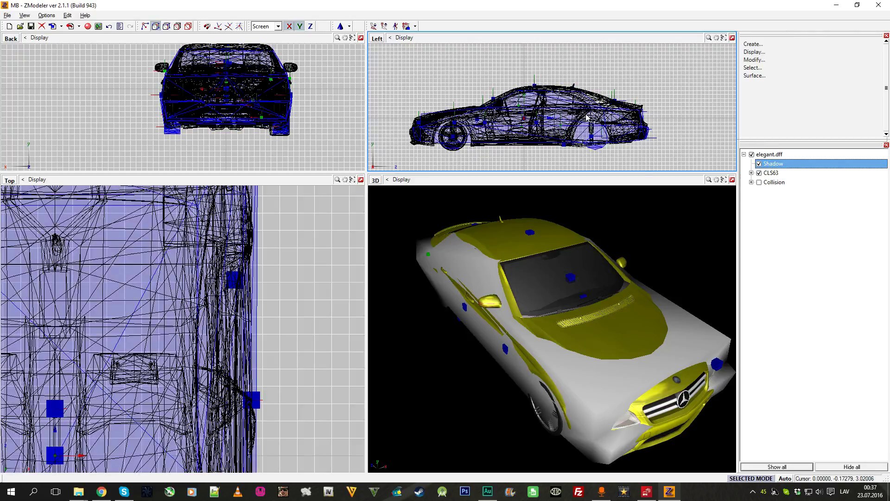
# Try to scale the whole Shadow mesh in the Back view, and undo the attempt.
pyautogui.scroll(2, 570, 116)
pyautogui.scroll(-2, 571, 117)
pyautogui.scroll(-3, 787, 60)
pyautogui.click(767, 94)
pyautogui.moveTo(627, 99); pyautogui.dragTo(642, 86, button='middle')
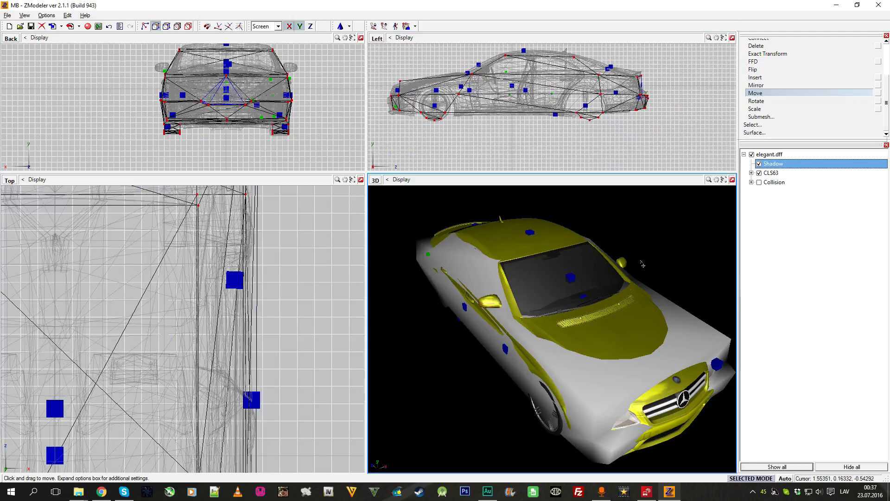
pyautogui.click(188, 26)
pyautogui.click(782, 109)
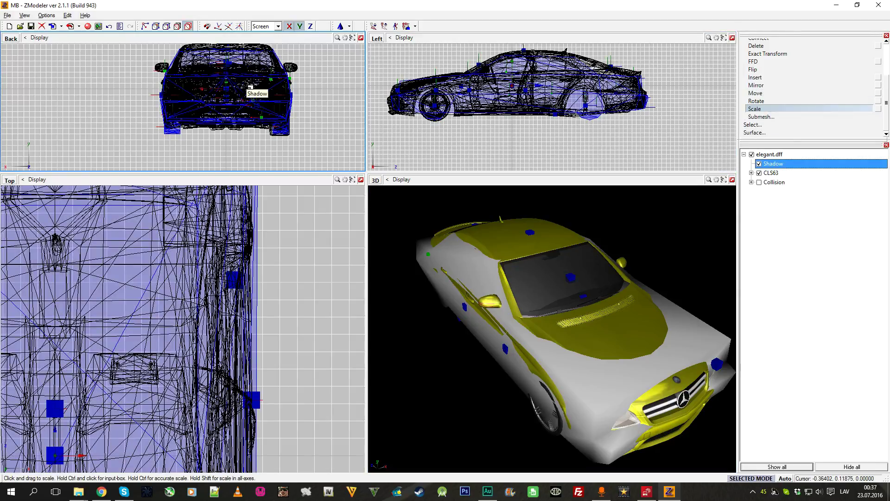
pyautogui.moveTo(250, 87); pyautogui.dragTo(255, 28)
pyautogui.hotkey('ctrl', 'z')
pyautogui.hotkey('ctrl', 'z')
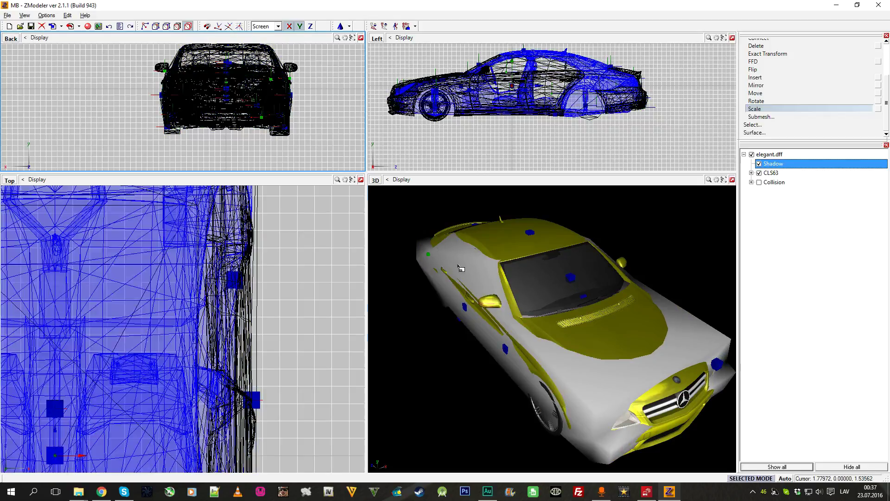
# Scale the whole Shadow mesh down in the Back view, narrowing it along X to fit inside the car's sides, and clear the selection.
pyautogui.moveTo(466, 272); pyautogui.dragTo(538, 308, button='middle')
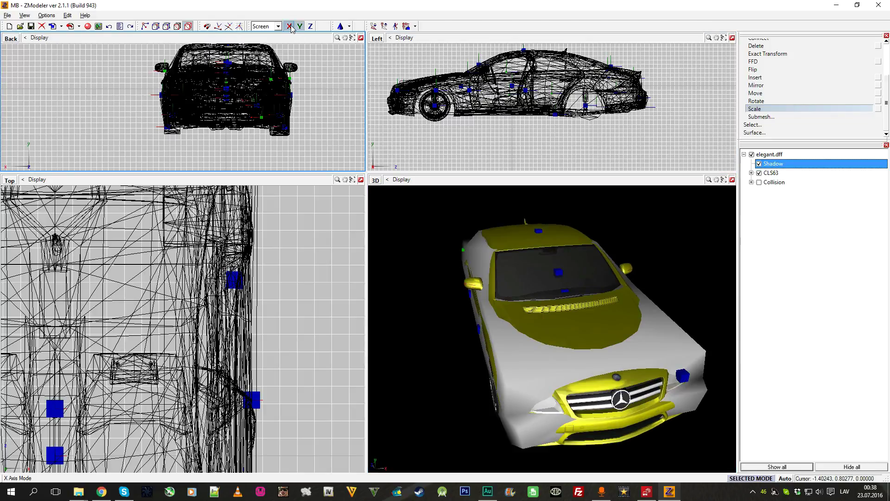
pyautogui.click(268, 105)
pyautogui.moveTo(266, 111); pyautogui.dragTo(267, 112)
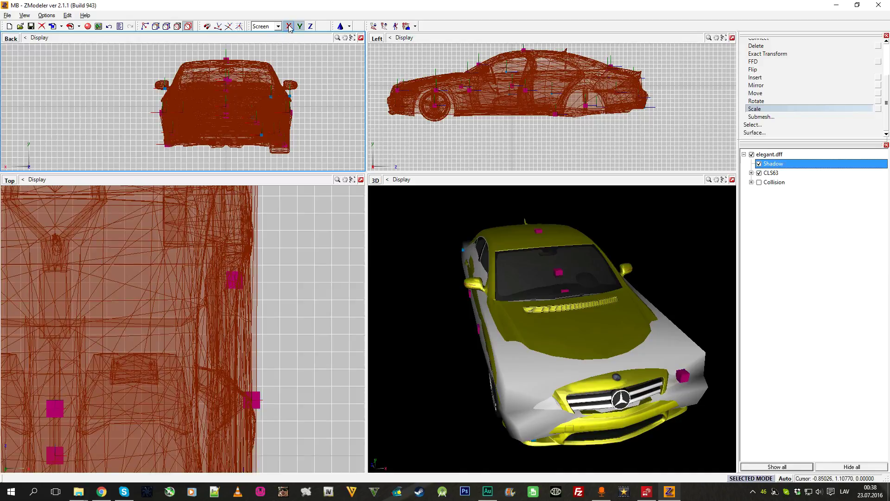
pyautogui.moveTo(319, 83); pyautogui.dragTo(299, 109, button='middle')
pyautogui.hotkey('ctrl', 'z')
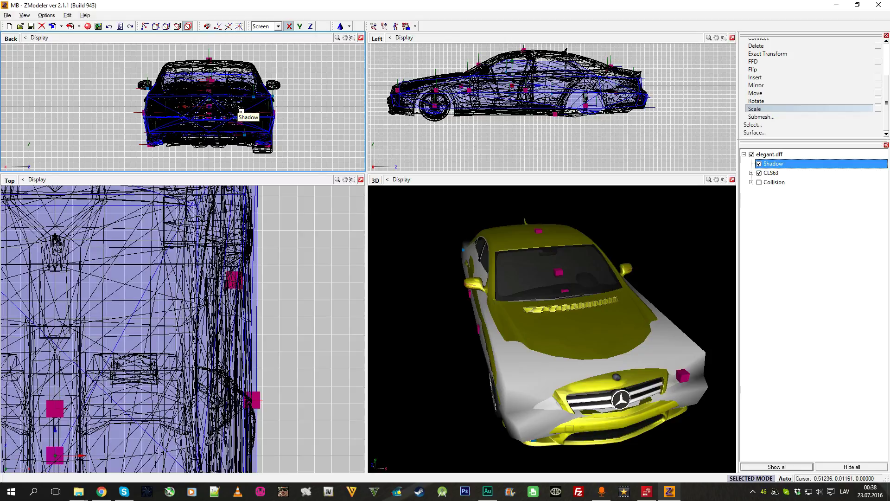
pyautogui.moveTo(239, 108); pyautogui.dragTo(241, 114)
pyautogui.moveTo(501, 306); pyautogui.dragTo(535, 288, button='middle')
pyautogui.click(753, 124)
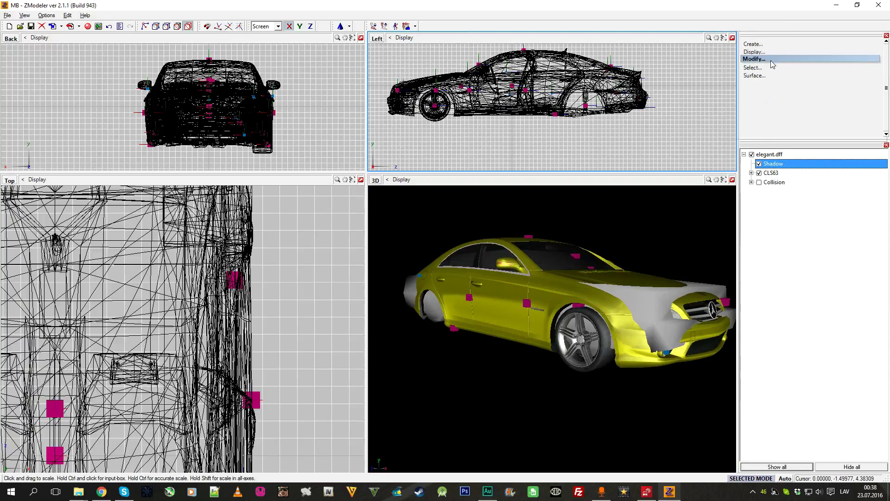
pyautogui.click(755, 99)
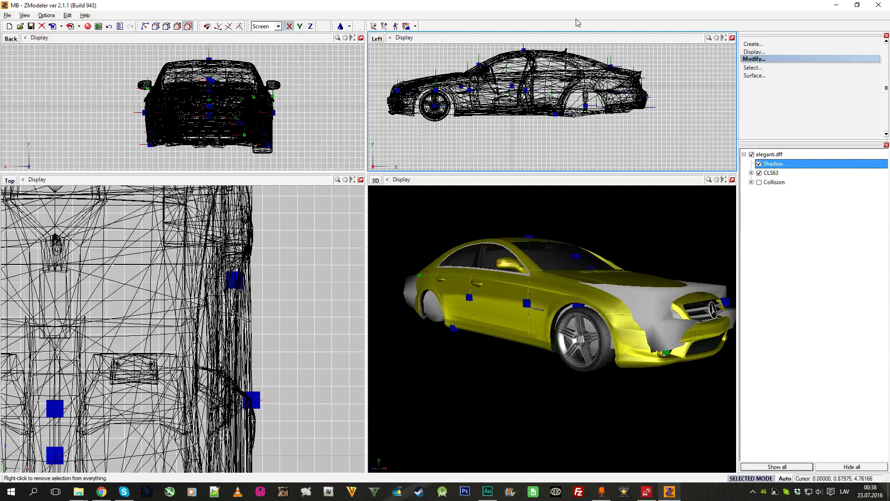
# Select the Shadow's front vertices on one side of the car in the Top view and move them rearward.
pyautogui.moveTo(615, 341)
pyautogui.mouseDown(button='middle')
pyautogui.moveTo(582, 349)
pyautogui.moveTo(579, 360)
pyautogui.moveTo(602, 337)
pyautogui.moveTo(613, 305)
pyautogui.moveTo(625, 313)
pyautogui.moveTo(602, 346)
pyautogui.moveTo(617, 343)
pyautogui.moveTo(609, 352)
pyautogui.mouseUp(button='middle')
pyautogui.scroll(-6, 329, 314)
pyautogui.moveTo(330, 314); pyautogui.dragTo(330, 234, button='middle')
pyautogui.scroll(2, 267, 385)
pyautogui.scroll(2, 269, 389)
pyautogui.click(754, 59)
pyautogui.click(765, 100)
pyautogui.click(765, 94)
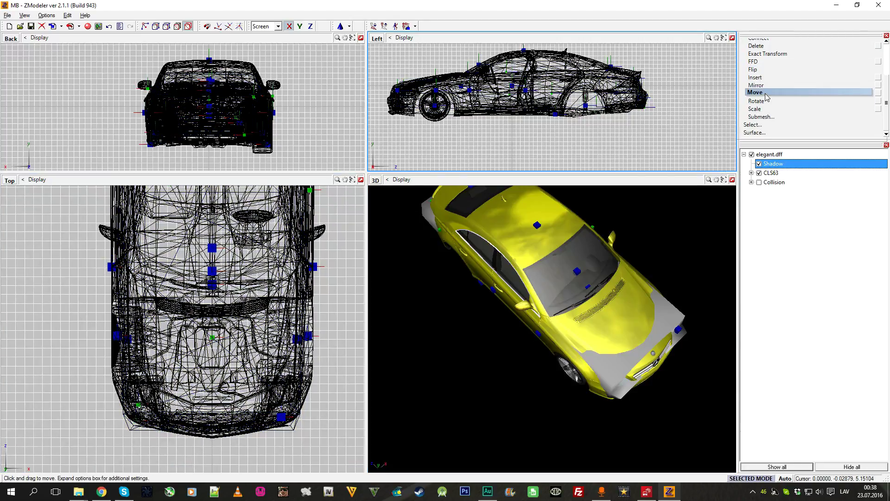
pyautogui.click(166, 26)
pyautogui.click(301, 431)
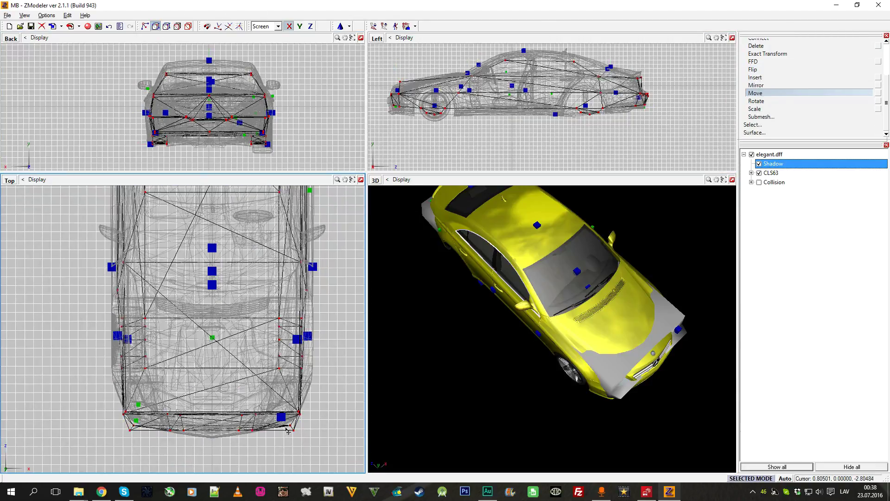
pyautogui.scroll(1, 300, 431)
pyautogui.click(723, 452)
pyautogui.click(758, 478)
pyautogui.moveTo(180, 364); pyautogui.dragTo(326, 435)
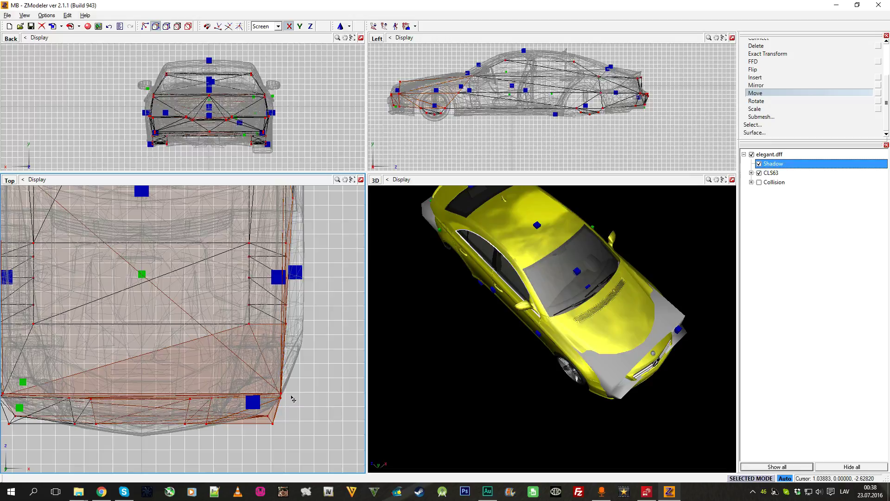
pyautogui.moveTo(286, 401); pyautogui.dragTo(285, 382)
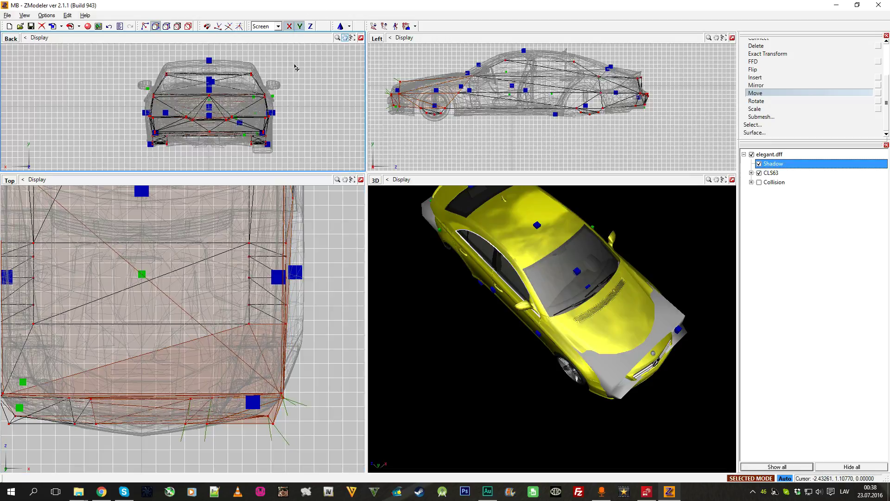
pyautogui.moveTo(286, 397); pyautogui.dragTo(279, 365)
# Select the Shadow's remaining front vertices on the opposite side in the Top view and move them rearward to match.
pyautogui.moveTo(598, 362); pyautogui.dragTo(533, 275, button='middle')
pyautogui.scroll(3, 536, 270)
pyautogui.scroll(-1, 224, 331)
pyautogui.scroll(1, 185, 327)
pyautogui.moveTo(121, 328); pyautogui.dragTo(204, 275, button='middle')
pyautogui.moveTo(70, 394); pyautogui.dragTo(213, 305)
pyautogui.press('space')
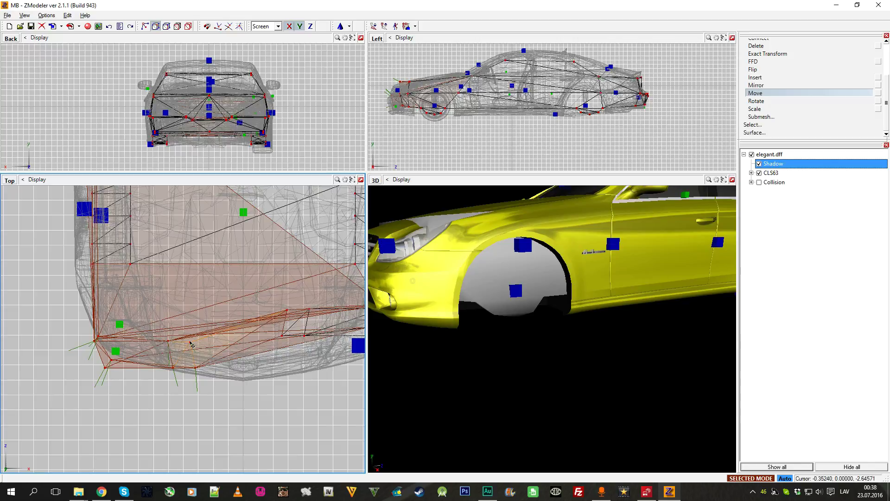
pyautogui.moveTo(193, 345); pyautogui.dragTo(191, 305)
# Lower the front hood vertices of the Shadow in the Left view so they sit beneath the car's hood.
pyautogui.moveTo(514, 229); pyautogui.dragTo(632, 273, button='middle')
pyautogui.moveTo(485, 106); pyautogui.dragTo(574, 110, button='middle')
pyautogui.scroll(6, 495, 66)
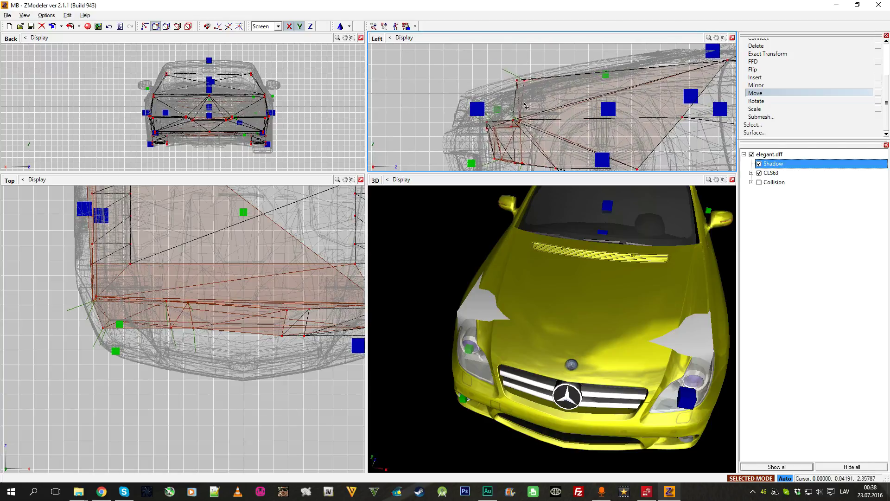
pyautogui.moveTo(547, 108); pyautogui.dragTo(533, 96)
pyautogui.scroll(-4, 534, 98)
pyautogui.scroll(1, 499, 97)
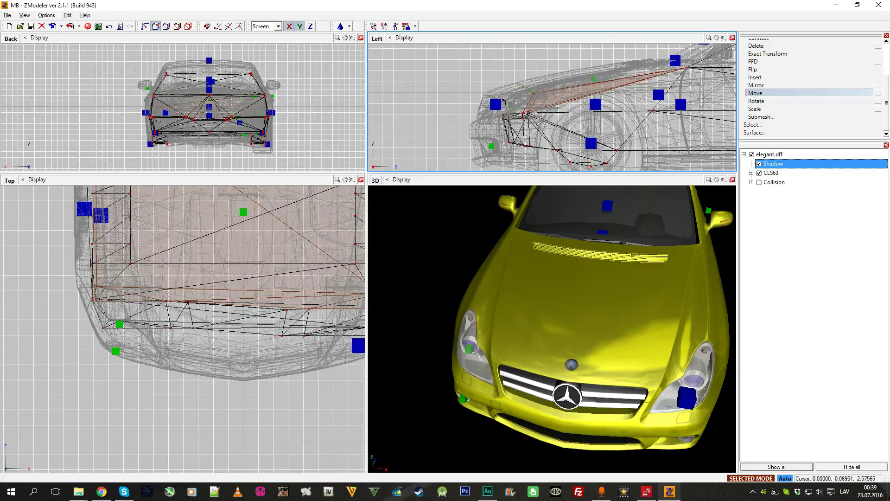
# Select the Shadow's front-end vertices and move them forward in the Left view toward the car's front bumper.
pyautogui.moveTo(547, 159); pyautogui.dragTo(548, 161)
pyautogui.moveTo(506, 223); pyautogui.dragTo(457, 141, button='middle')
pyautogui.press('space')
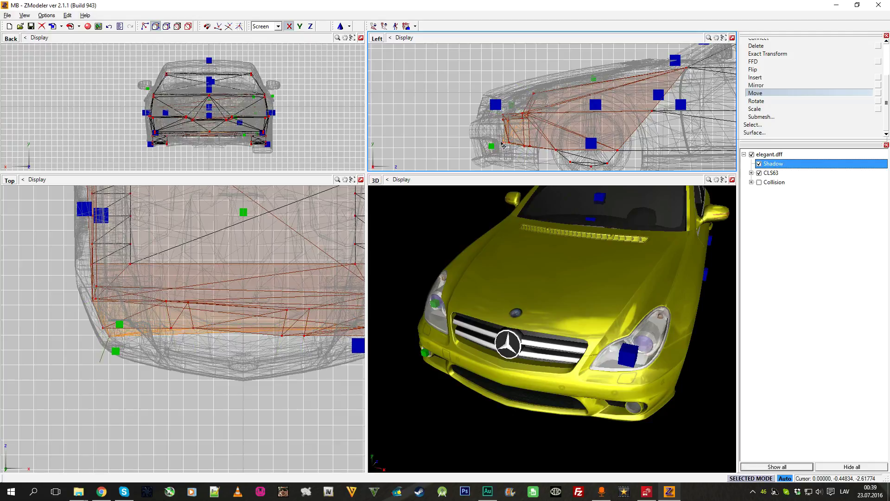
pyautogui.moveTo(536, 152)
pyautogui.mouseDown()
pyautogui.moveTo(526, 151)
pyautogui.moveTo(534, 150)
pyautogui.mouseUp()
pyautogui.moveTo(506, 278); pyautogui.dragTo(563, 370, button='middle')
pyautogui.scroll(3, 626, 318)
pyautogui.moveTo(626, 318); pyautogui.dragTo(596, 327, button='middle')
pyautogui.moveTo(306, 337); pyautogui.dragTo(307, 347)
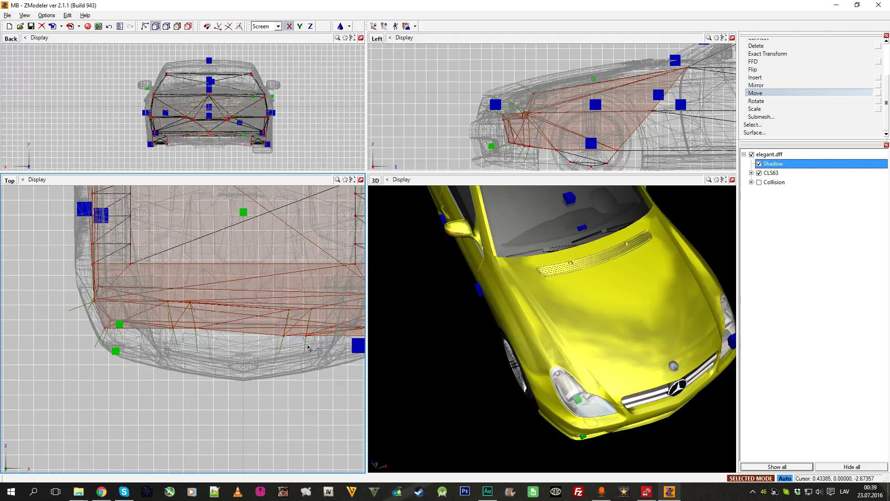
pyautogui.hotkey('ctrl', 'z')
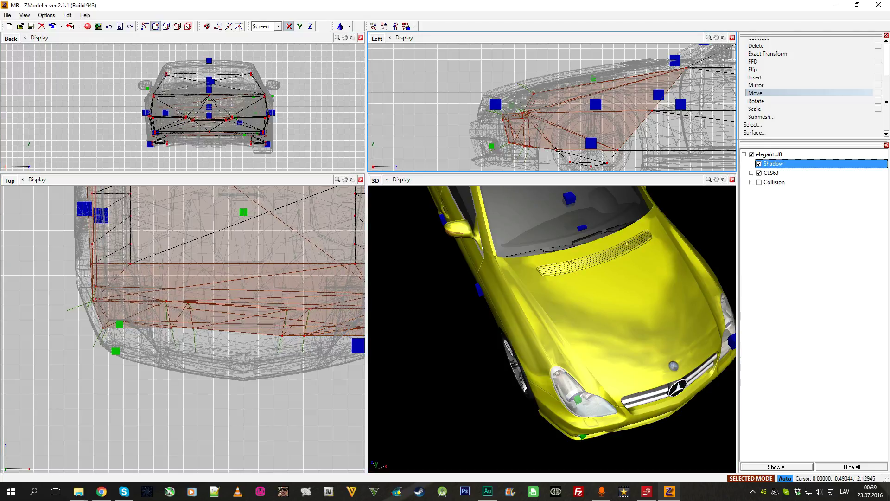
pyautogui.click(558, 151)
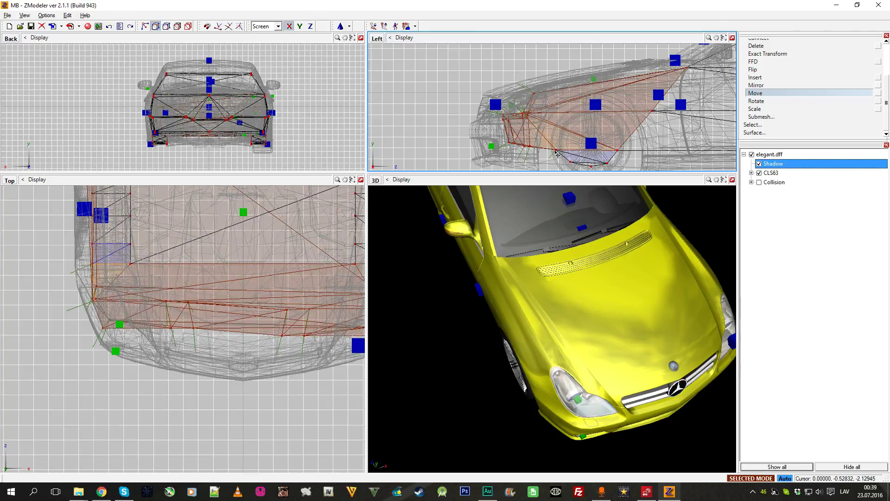
pyautogui.moveTo(558, 154); pyautogui.dragTo(531, 154)
pyautogui.moveTo(603, 336); pyautogui.dragTo(539, 263, button='middle')
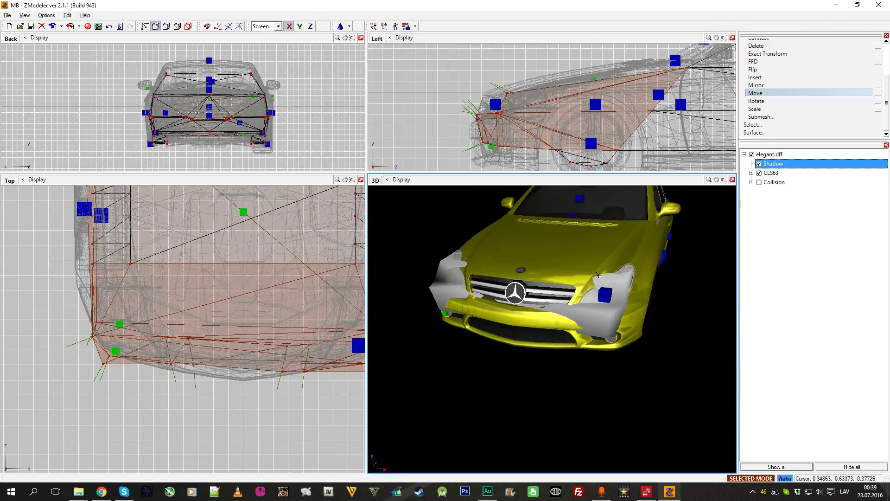
pyautogui.moveTo(579, 283); pyautogui.dragTo(576, 348, button='middle')
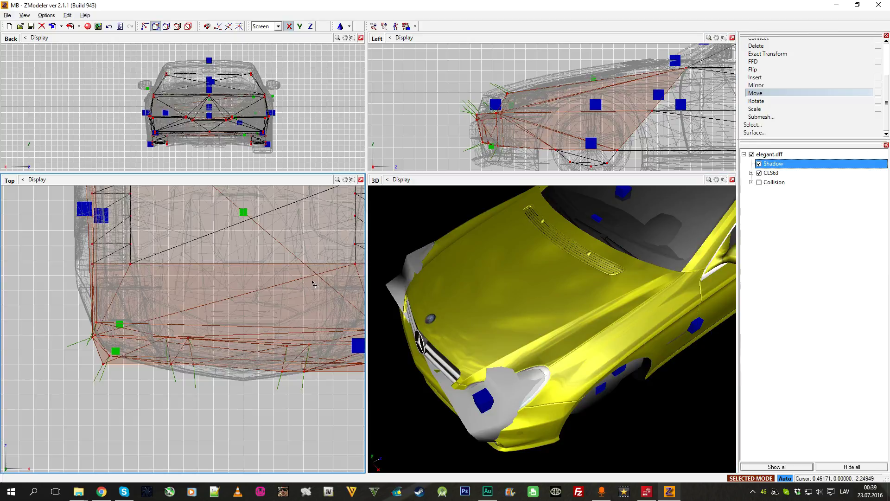
# Move the Shadow's selected front-end vertices slightly rearward in the Left view so they sit inside the front bumper.
pyautogui.scroll(-3, 314, 285)
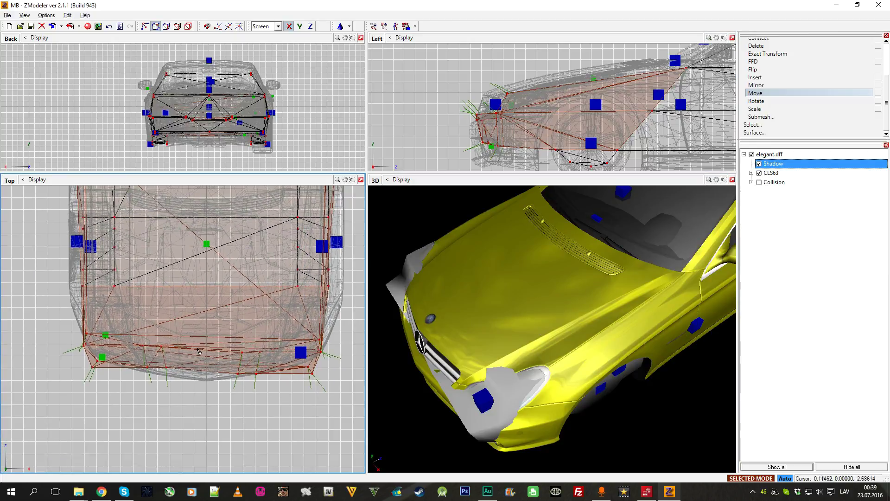
pyautogui.scroll(5, 203, 349)
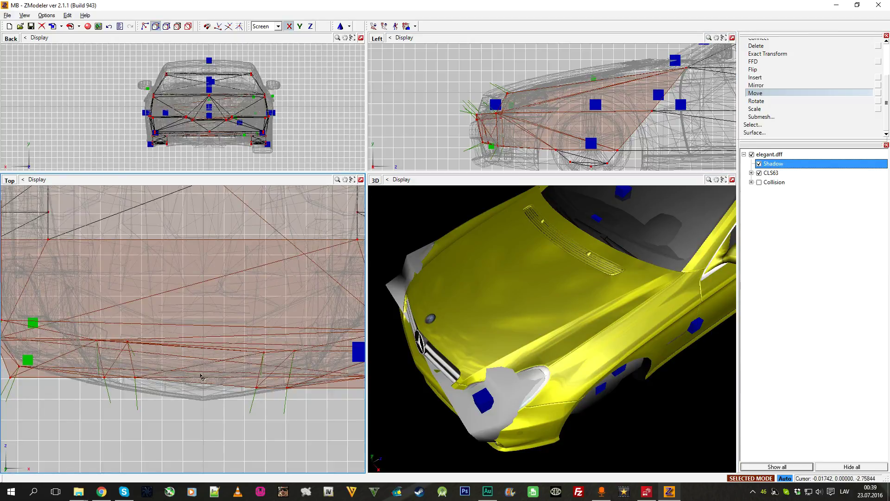
pyautogui.scroll(-3, 189, 367)
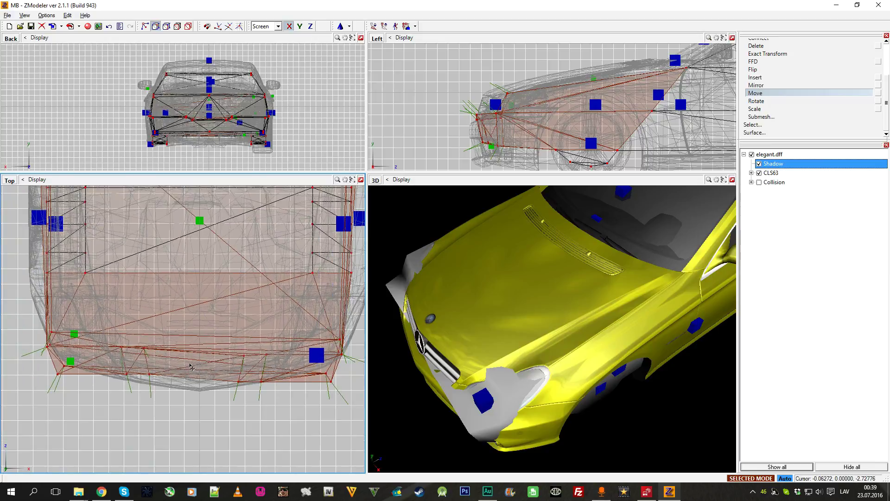
pyautogui.moveTo(474, 328); pyautogui.dragTo(464, 331, button='middle')
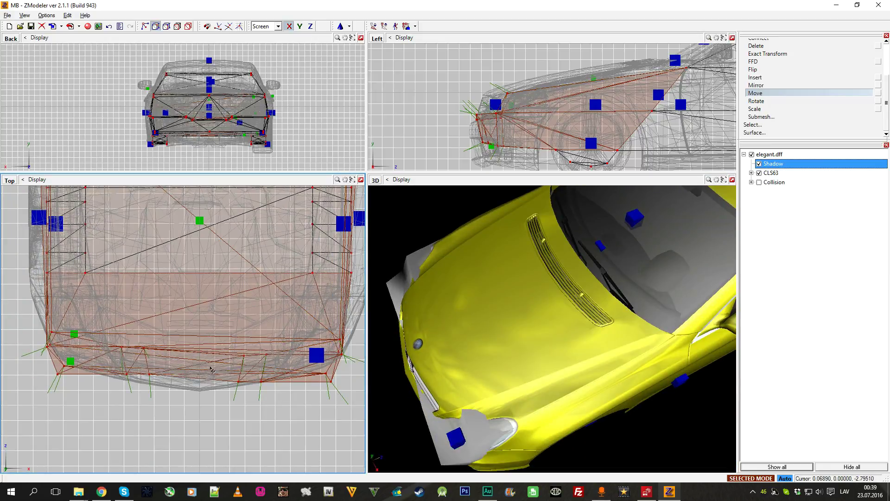
pyautogui.moveTo(464, 346); pyautogui.dragTo(482, 353, button='middle')
pyautogui.middleClick(308, 371)
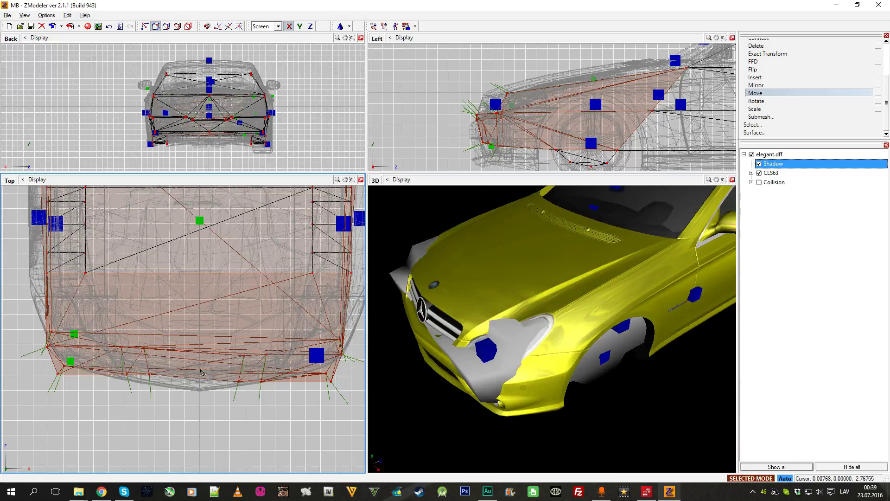
pyautogui.moveTo(547, 358); pyautogui.dragTo(634, 351, button='middle')
pyautogui.moveTo(483, 355); pyautogui.dragTo(549, 335, button='middle')
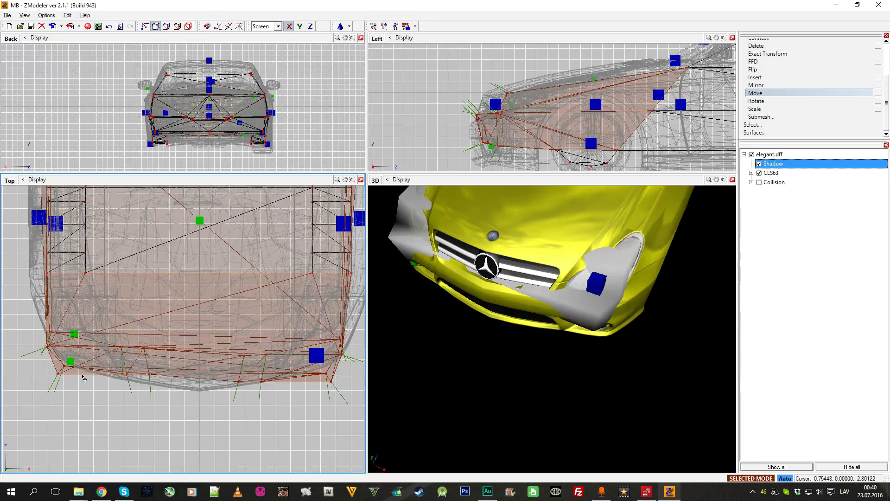
pyautogui.moveTo(221, 349); pyautogui.dragTo(131, 380, button='middle')
pyautogui.scroll(-2, 130, 381)
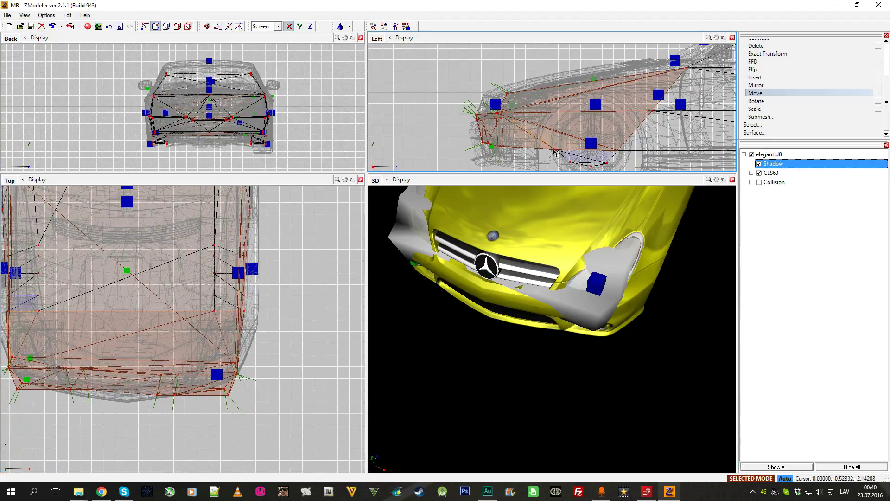
pyautogui.moveTo(556, 154); pyautogui.dragTo(584, 155)
# Select the Shadow's rear-end vertices and move them forward in the Left view to sit inside the rear bumper.
pyautogui.moveTo(591, 312); pyautogui.dragTo(566, 317, button='middle')
pyautogui.scroll(-5, 542, 99)
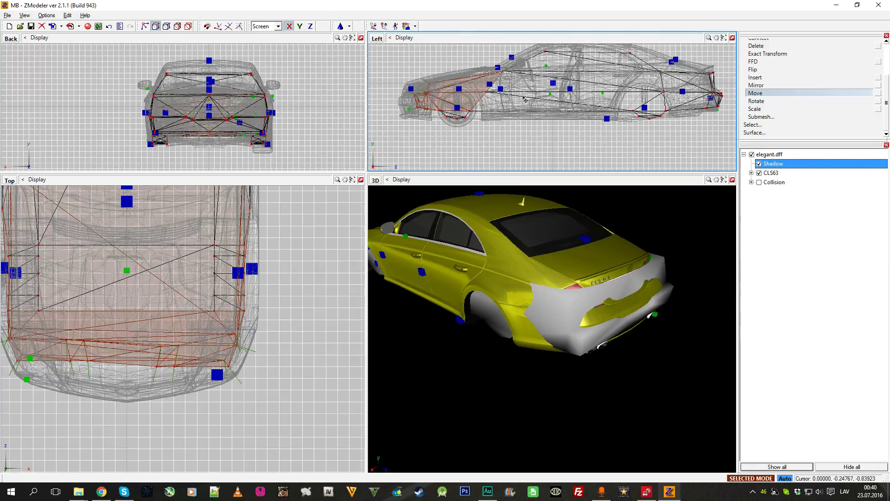
pyautogui.scroll(5, 642, 71)
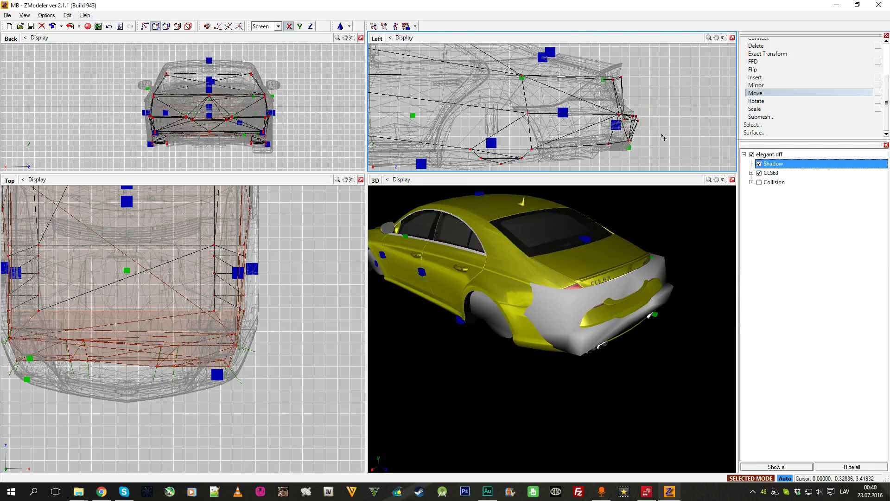
pyautogui.click(597, 93)
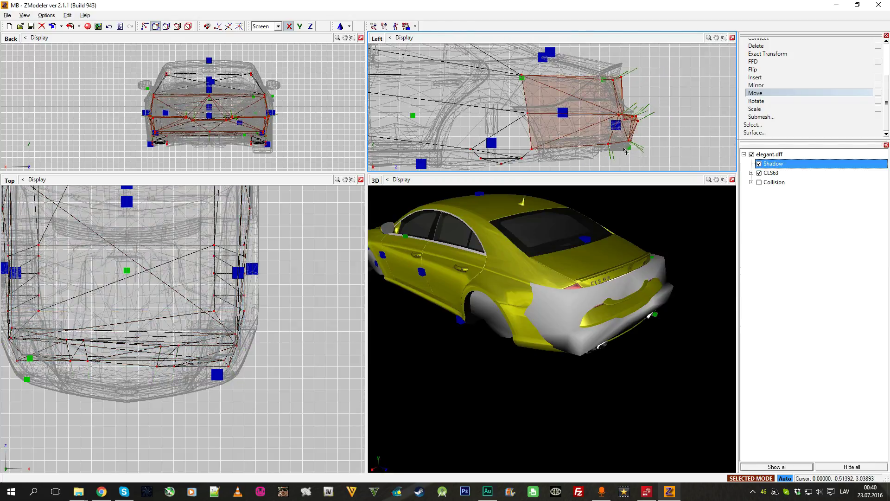
pyautogui.moveTo(633, 145); pyautogui.dragTo(621, 144)
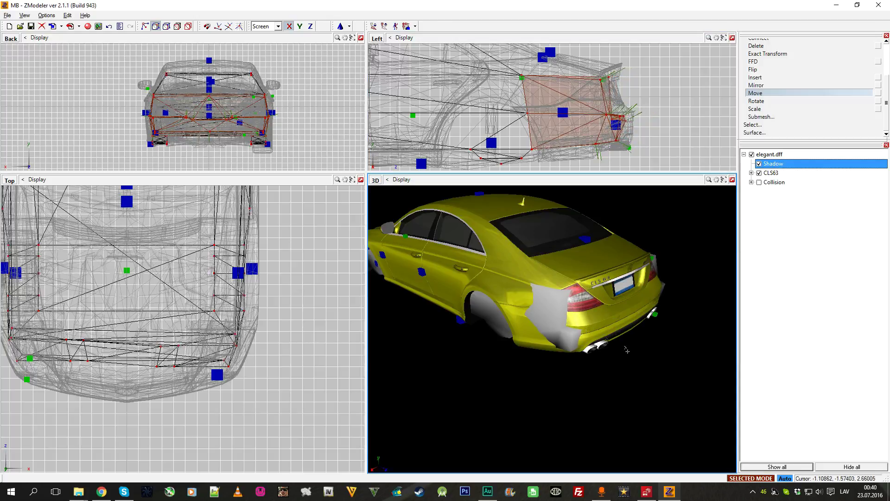
# Select the Shadow's rear corner vertices on one side in the Top view and move them inward along X and Y.
pyautogui.moveTo(612, 342); pyautogui.dragTo(595, 344, button='middle')
pyautogui.scroll(-4, 583, 298)
pyautogui.scroll(3, 176, 320)
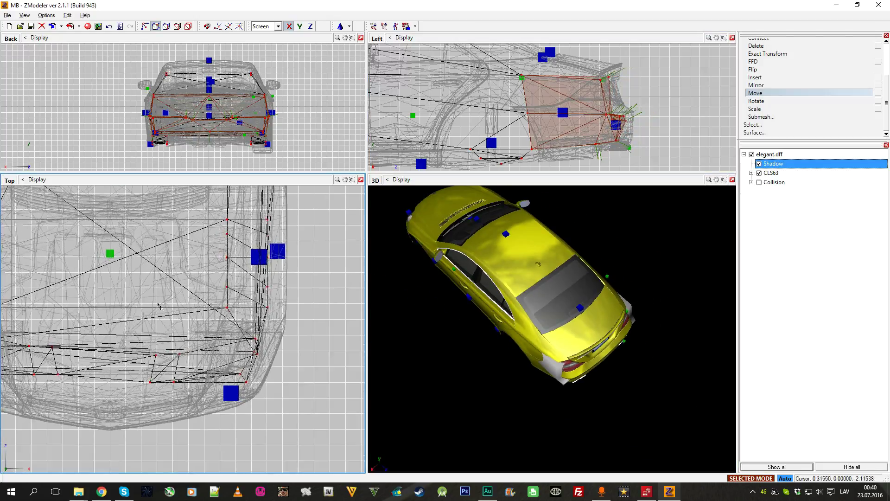
pyautogui.scroll(-4, 159, 305)
pyautogui.scroll(3, 225, 233)
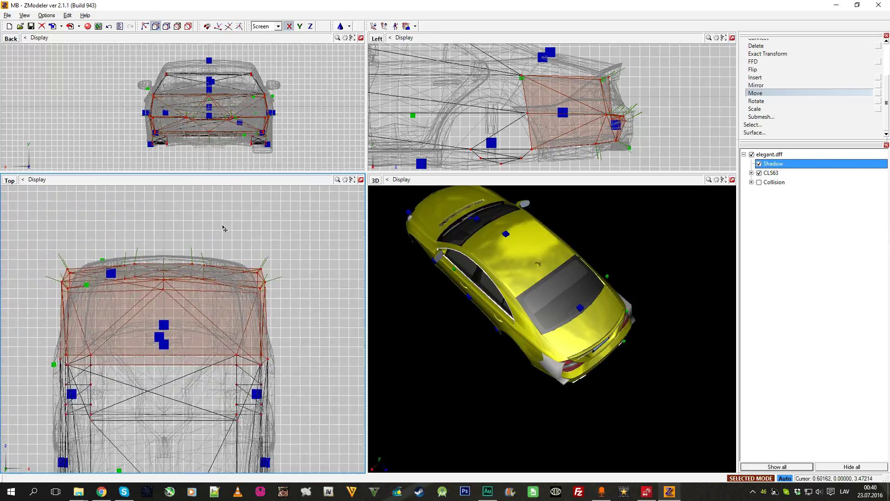
pyautogui.scroll(2, 225, 233)
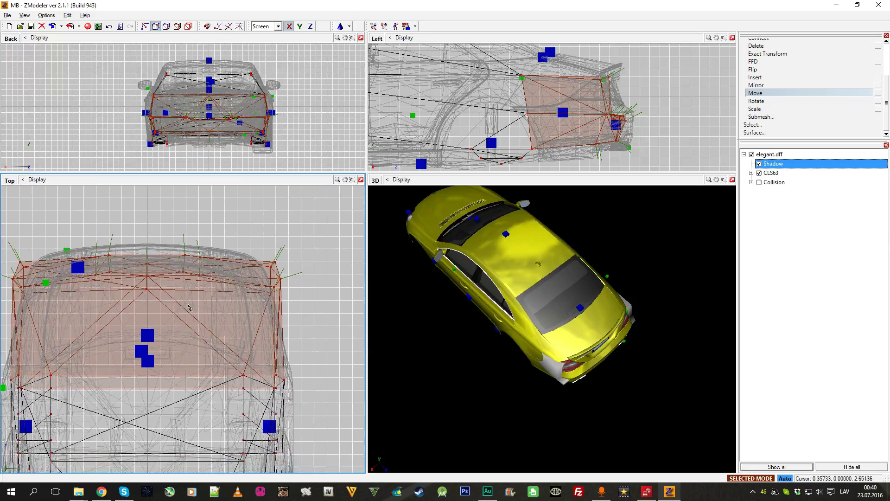
pyautogui.moveTo(188, 306); pyautogui.dragTo(186, 305, button='middle')
pyautogui.moveTo(285, 241); pyautogui.dragTo(243, 314, button='right')
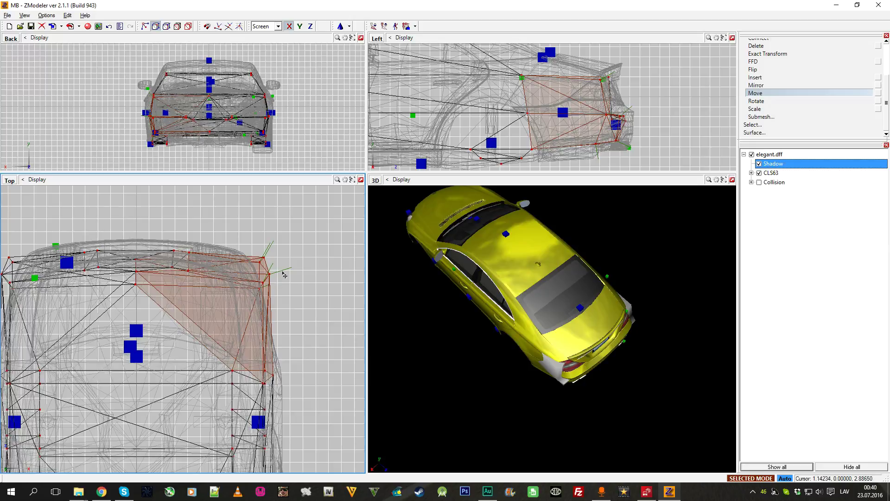
pyautogui.moveTo(262, 289)
pyautogui.mouseDown()
pyautogui.moveTo(247, 297)
pyautogui.moveTo(255, 276)
pyautogui.mouseUp()
pyautogui.click(302, 40)
# Select the opposite rear corner vertices of the Shadow in the Top view and move them inward to match the body outline.
pyautogui.moveTo(463, 320); pyautogui.dragTo(483, 274, button='middle')
pyautogui.moveTo(103, 283); pyautogui.dragTo(264, 250, button='middle')
pyautogui.scroll(-1, 251, 251)
pyautogui.moveTo(196, 275); pyautogui.dragTo(199, 279, button='right')
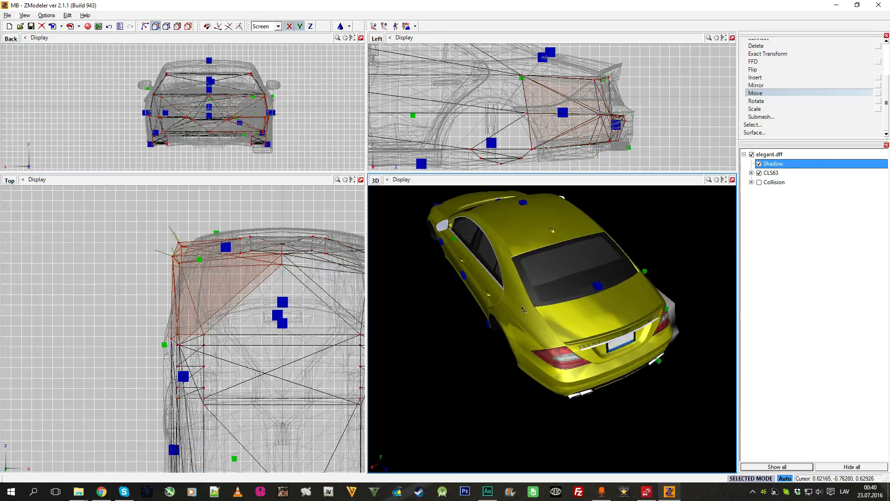
pyautogui.moveTo(636, 320); pyautogui.dragTo(511, 304, button='middle')
pyautogui.scroll(2, 510, 302)
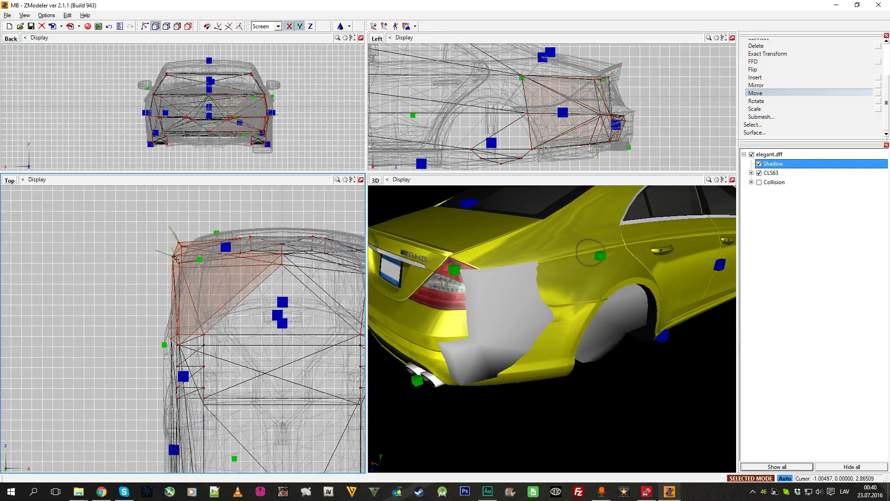
pyautogui.moveTo(185, 269); pyautogui.dragTo(192, 270)
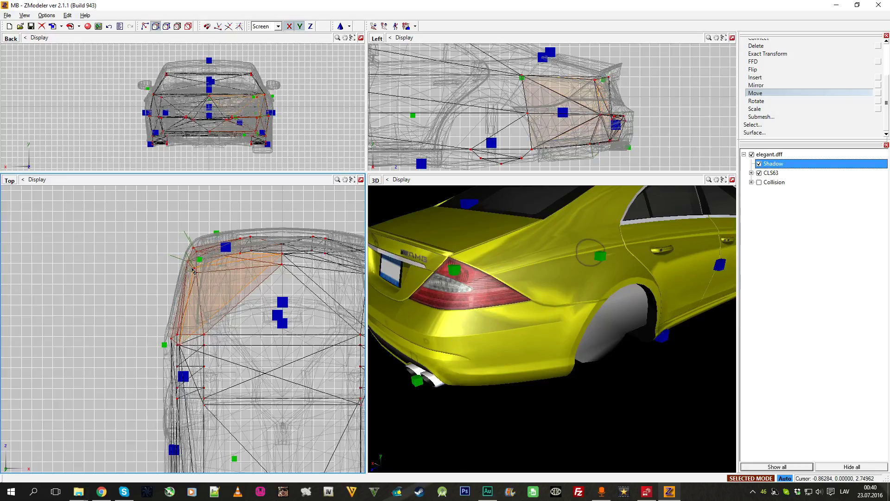
# Select the Shadow's lower vertices at the rear wheel and move them downward in the Left view.
pyautogui.moveTo(497, 300); pyautogui.dragTo(567, 334, button='middle')
pyautogui.scroll(2, 550, 293)
pyautogui.scroll(-2, 550, 293)
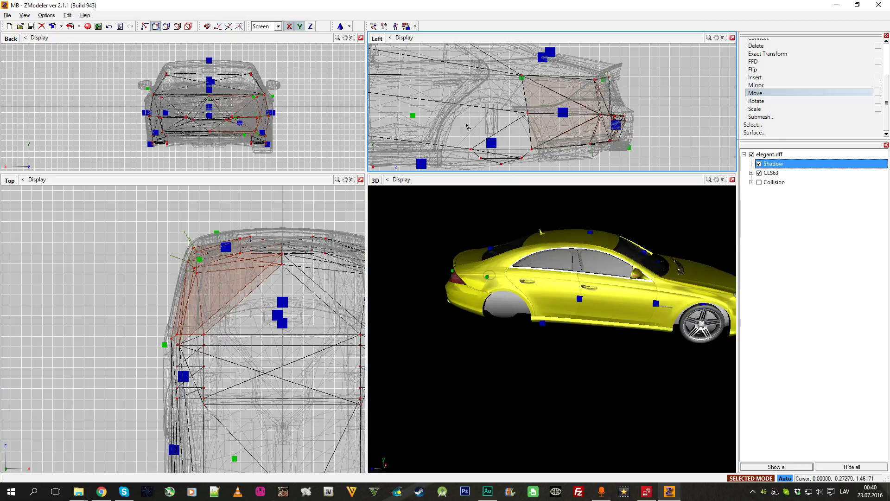
pyautogui.moveTo(446, 156); pyautogui.dragTo(479, 132, button='middle')
pyautogui.moveTo(581, 152); pyautogui.dragTo(553, 140)
pyautogui.moveTo(549, 288); pyautogui.dragTo(456, 311, button='middle')
pyautogui.scroll(4, 560, 280)
pyautogui.moveTo(285, 307); pyautogui.dragTo(292, 277, button='middle')
pyautogui.scroll(-2, 293, 277)
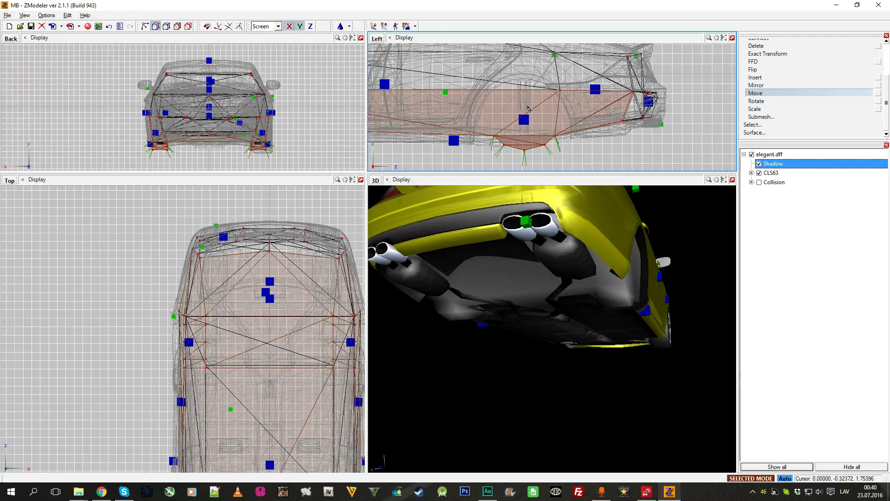
# Scale the Shadow's selected lower rear-wheel vertices slightly outward in the Back view, along the X axis only.
pyautogui.moveTo(575, 205); pyautogui.dragTo(584, 214, button='middle')
pyautogui.click(816, 101)
pyautogui.click(816, 108)
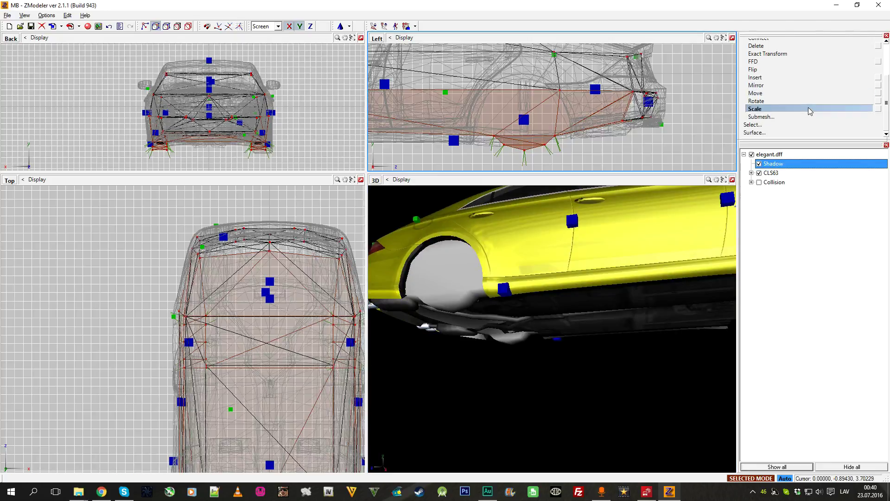
pyautogui.click(304, 24)
pyautogui.moveTo(250, 153); pyautogui.dragTo(265, 135, button='middle')
pyautogui.scroll(2, 265, 135)
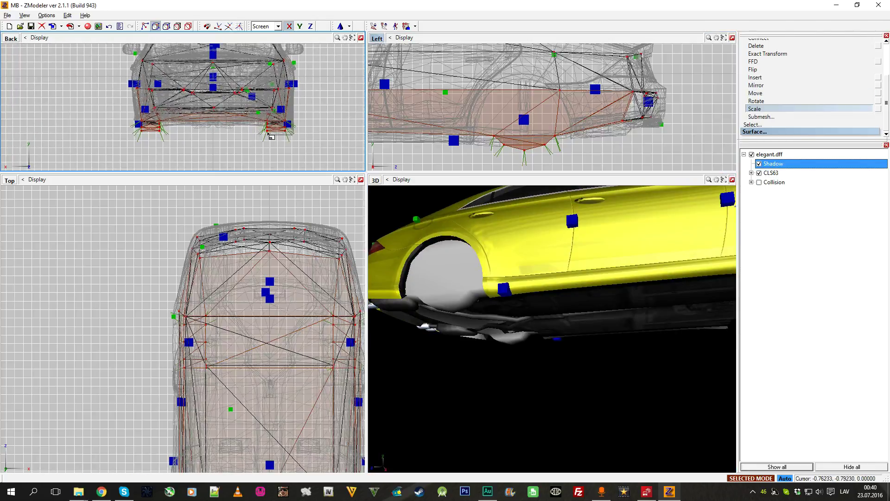
pyautogui.moveTo(270, 134); pyautogui.dragTo(272, 134)
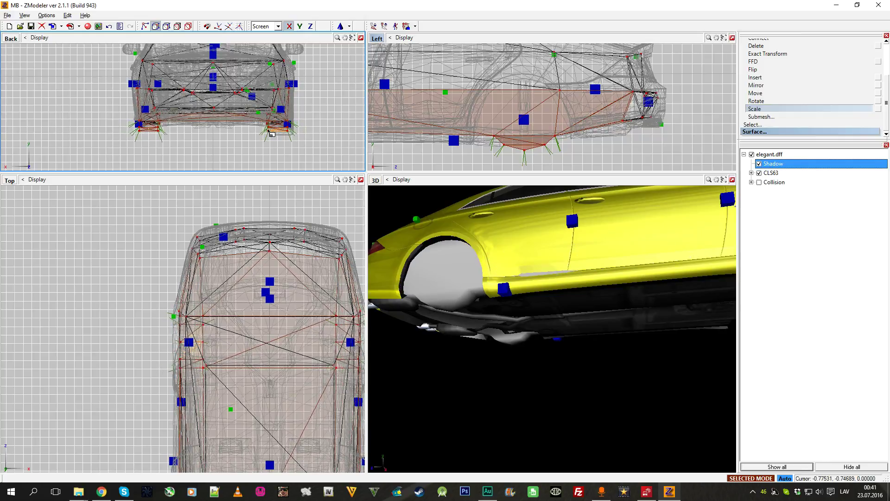
# Select the Shadow's lower front-wheel vertices and move them downward in the Left view with movement enabled on X and Y.
pyautogui.moveTo(471, 284)
pyautogui.mouseDown(button='middle')
pyautogui.moveTo(447, 250)
pyautogui.moveTo(465, 299)
pyautogui.mouseUp(button='middle')
pyautogui.scroll(-4, 536, 275)
pyautogui.moveTo(538, 278); pyautogui.dragTo(651, 317, button='middle')
pyautogui.scroll(-3, 408, 99)
pyautogui.moveTo(399, 100); pyautogui.dragTo(485, 81, button='middle')
pyautogui.scroll(3, 485, 81)
pyautogui.click(757, 101)
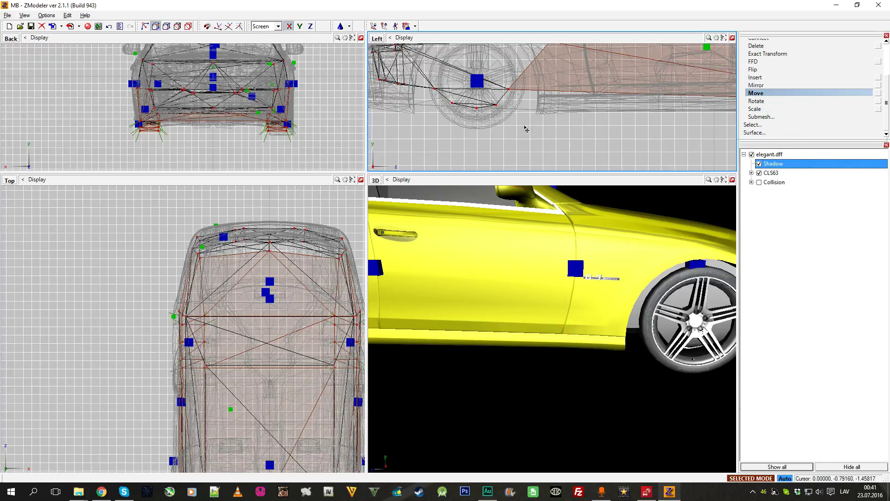
pyautogui.moveTo(531, 133); pyautogui.dragTo(534, 135)
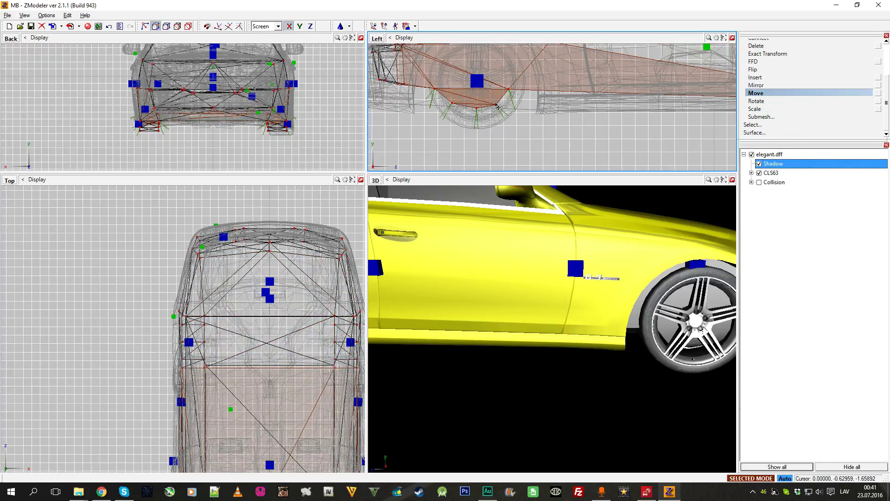
pyautogui.click(300, 26)
pyautogui.moveTo(502, 110); pyautogui.dragTo(504, 128)
pyautogui.moveTo(585, 286); pyautogui.dragTo(538, 287, button='middle')
pyautogui.scroll(-3, 538, 269)
# Try scaling the Shadow's lower front-wheel vertices outward along X in the Back view, and undo the change.
pyautogui.click(458, 133)
pyautogui.click(756, 100)
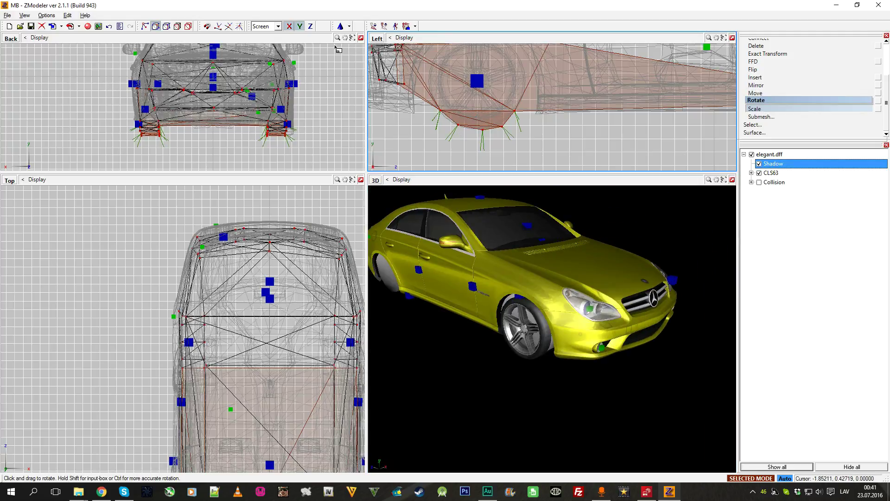
pyautogui.click(286, 148)
pyautogui.moveTo(287, 138); pyautogui.dragTo(288, 134)
pyautogui.hotkey('ctrl', 'z')
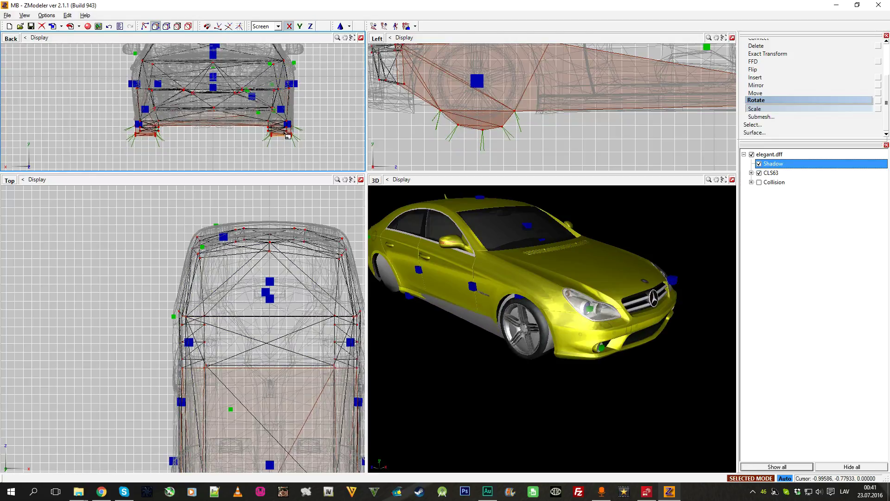
pyautogui.moveTo(464, 218); pyautogui.dragTo(517, 240, button='middle')
pyautogui.scroll(-3, 517, 240)
pyautogui.click(772, 111)
pyautogui.scroll(3, 770, 99)
pyautogui.click(763, 60)
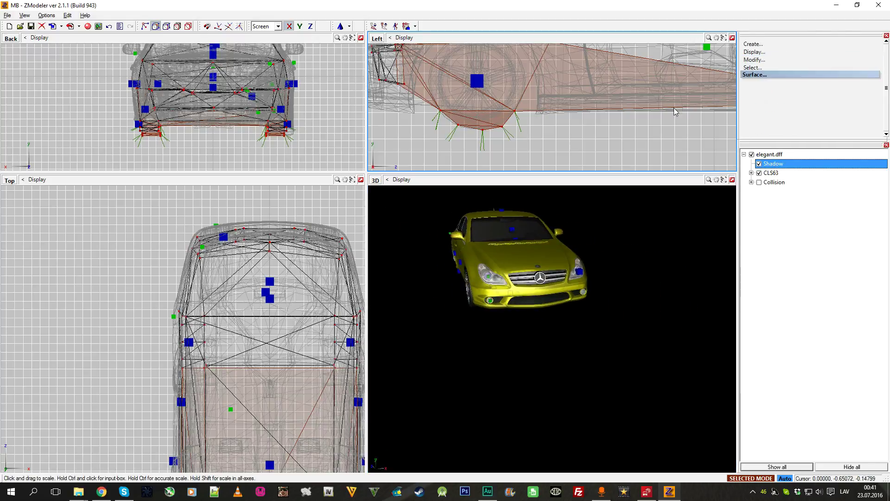
pyautogui.scroll(-3, 585, 101)
pyautogui.moveTo(534, 264); pyautogui.dragTo(570, 289, button='middle')
pyautogui.scroll(-5, 592, 118)
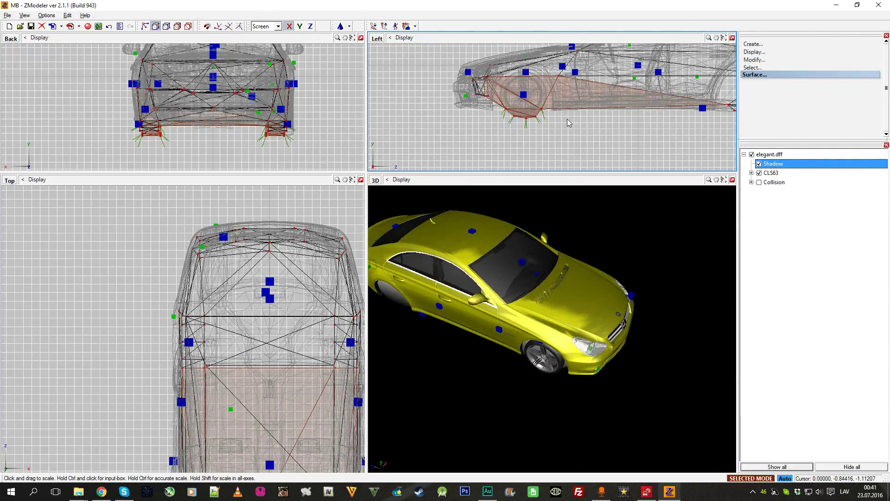
# Select the Shadow's vertices at the windshield base and move them up and forward in the Left view.
pyautogui.scroll(2, 557, 73)
pyautogui.click(755, 59)
pyautogui.scroll(-2, 765, 93)
pyautogui.click(756, 100)
pyautogui.scroll(1, 488, 122)
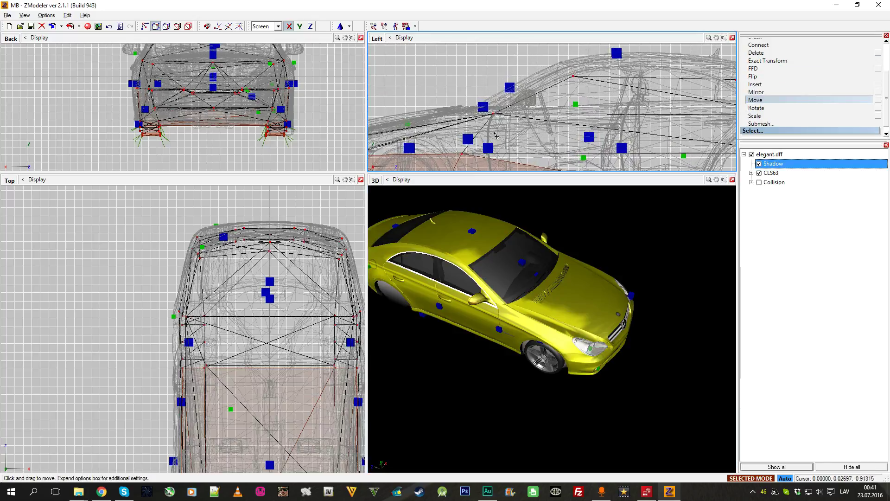
pyautogui.moveTo(513, 126); pyautogui.dragTo(496, 118)
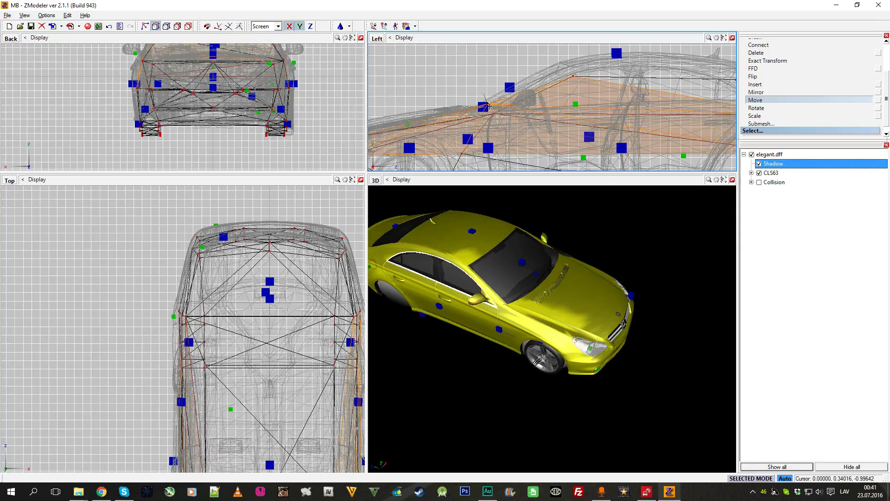
pyautogui.moveTo(490, 108); pyautogui.dragTo(496, 119)
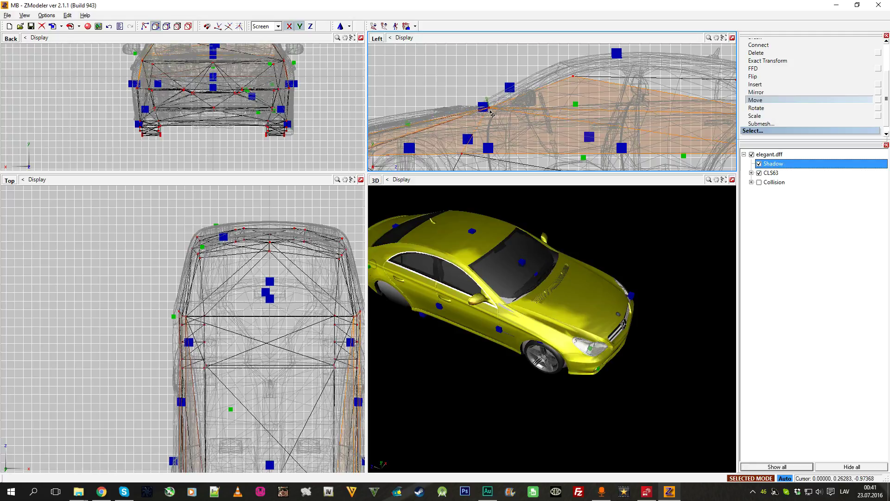
# Select the Shadow's front roof vertices and raise them in the Left view toward the car's roofline.
pyautogui.moveTo(552, 338); pyautogui.dragTo(509, 363, button='middle')
pyautogui.scroll(3, 509, 364)
pyautogui.moveTo(515, 306); pyautogui.dragTo(498, 320, button='middle')
pyautogui.moveTo(480, 139); pyautogui.dragTo(537, 128, button='middle')
pyautogui.scroll(1, 537, 128)
pyautogui.moveTo(435, 121); pyautogui.dragTo(503, 111, button='middle')
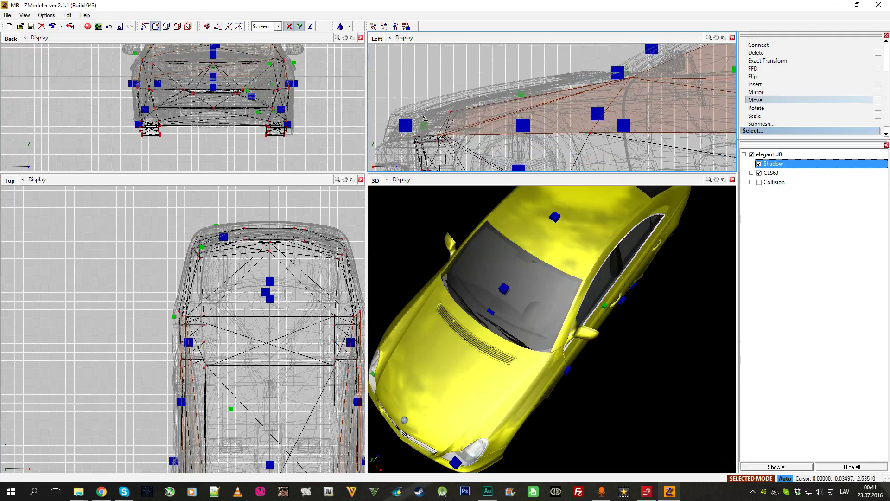
pyautogui.moveTo(514, 260); pyautogui.dragTo(567, 221, button='middle')
pyautogui.scroll(-2, 592, 100)
pyautogui.moveTo(591, 99); pyautogui.dragTo(536, 98, button='middle')
pyautogui.moveTo(617, 79); pyautogui.dragTo(526, 104, button='middle')
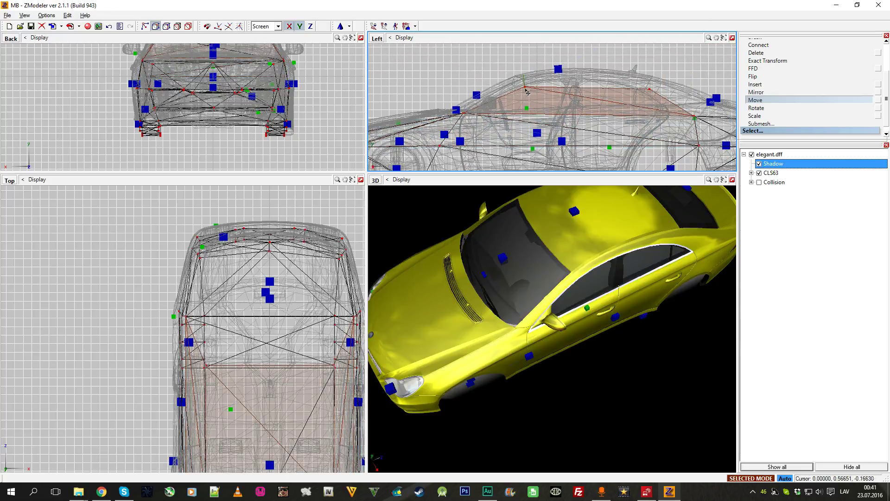
pyautogui.click(528, 91)
pyautogui.moveTo(528, 80); pyautogui.dragTo(529, 75)
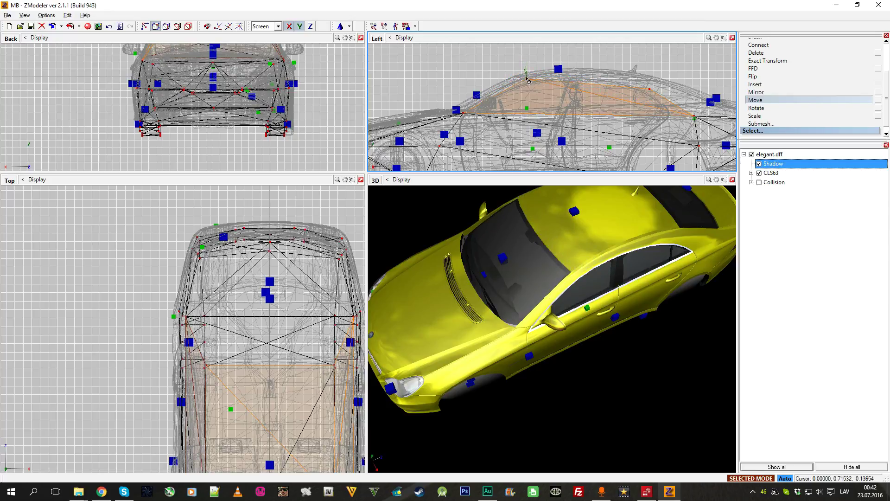
# Select the Shadow's rear roof vertices and raise them in the Left view toward the car's roofline.
pyautogui.press('space')
pyautogui.moveTo(640, 75); pyautogui.dragTo(550, 83, button='middle')
pyautogui.scroll(2, 550, 84)
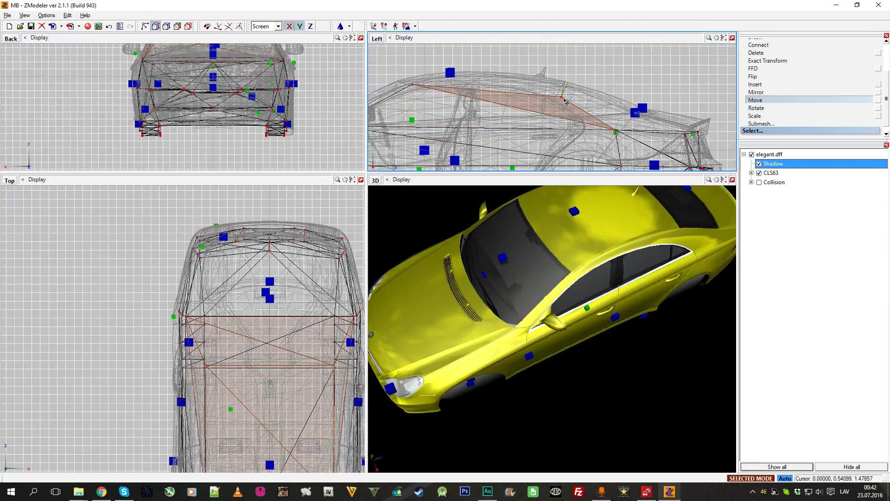
pyautogui.click(564, 99)
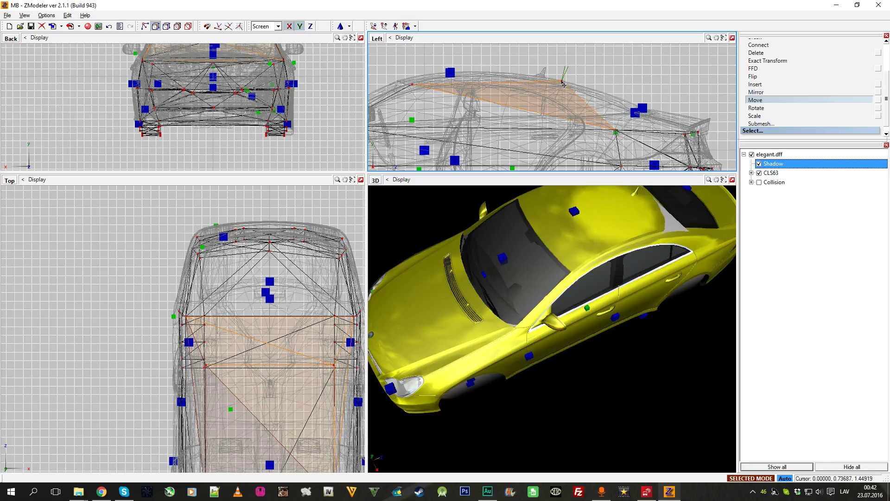
# Select the Shadow's vertices at the rear window base and lower them in the Left view to sit inside the body.
pyautogui.moveTo(637, 116); pyautogui.dragTo(561, 104, button='middle')
pyautogui.scroll(2, 561, 104)
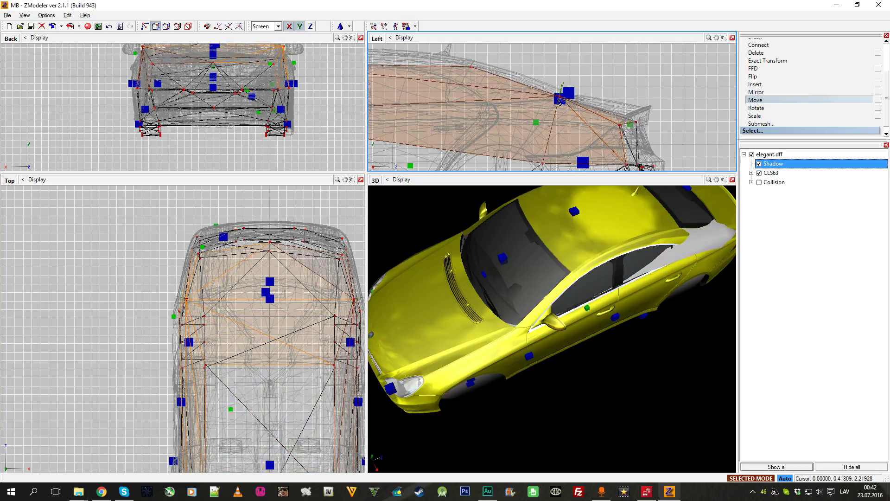
pyautogui.moveTo(560, 103); pyautogui.dragTo(556, 112)
pyautogui.moveTo(530, 248); pyautogui.dragTo(403, 286, button='middle')
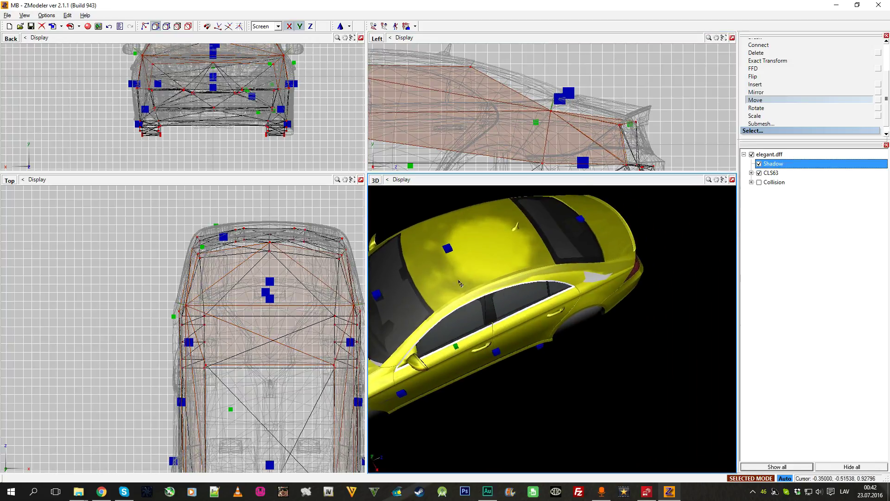
# Scale the Shadow's rear window base vertices inward across the car's width in the Back view.
pyautogui.moveTo(289, 296); pyautogui.dragTo(231, 284, button='middle')
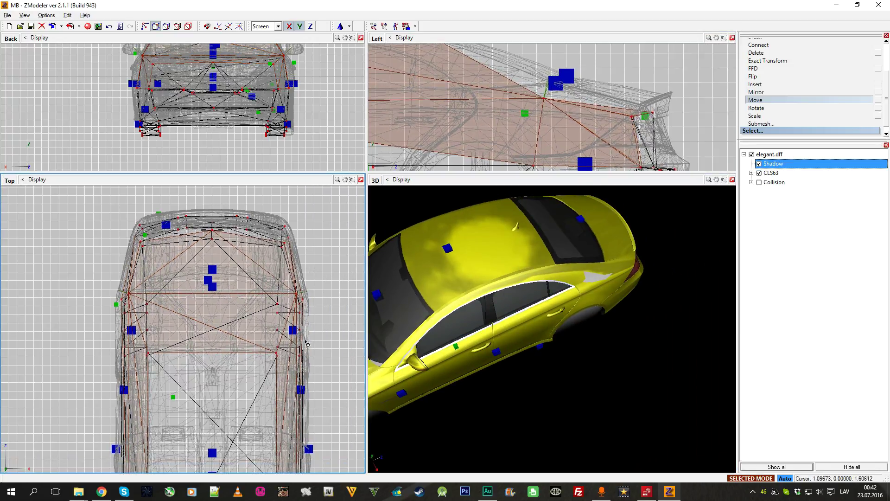
pyautogui.scroll(5, 270, 342)
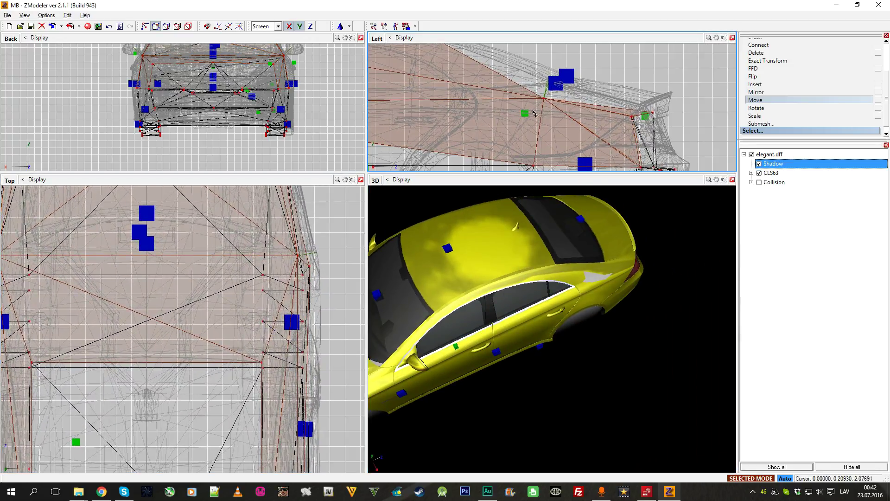
pyautogui.moveTo(301, 376); pyautogui.dragTo(305, 231)
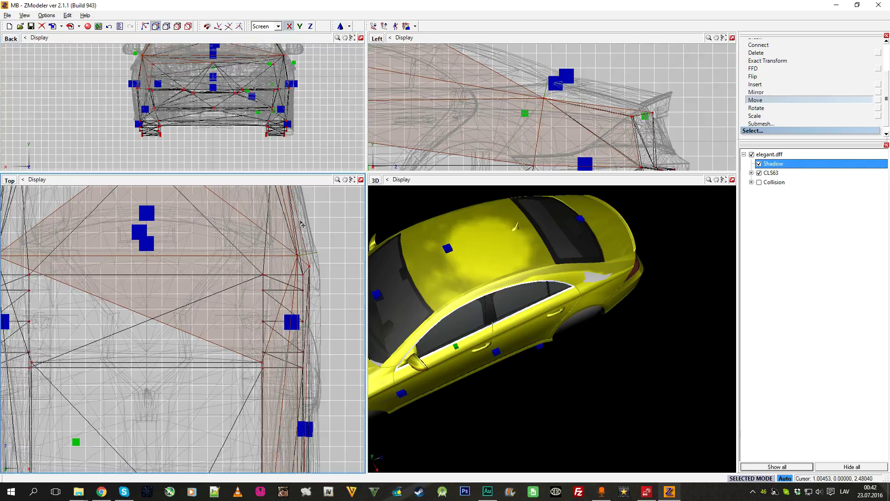
pyautogui.moveTo(140, 234); pyautogui.dragTo(161, 235, button='middle')
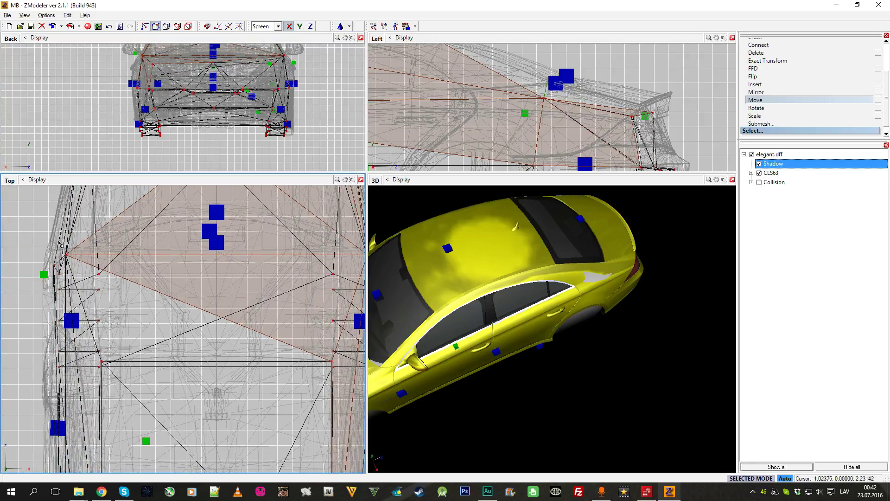
pyautogui.moveTo(59, 242); pyautogui.dragTo(71, 260, button='right')
pyautogui.click(755, 115)
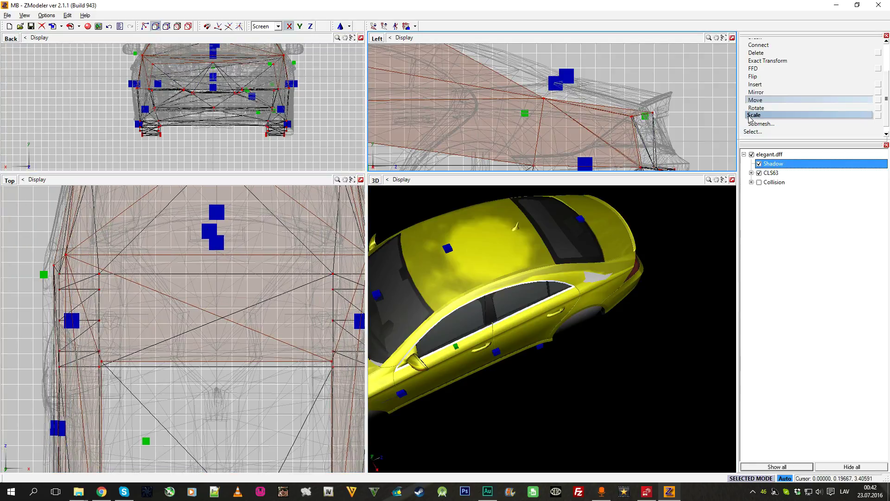
pyautogui.scroll(-3, 226, 121)
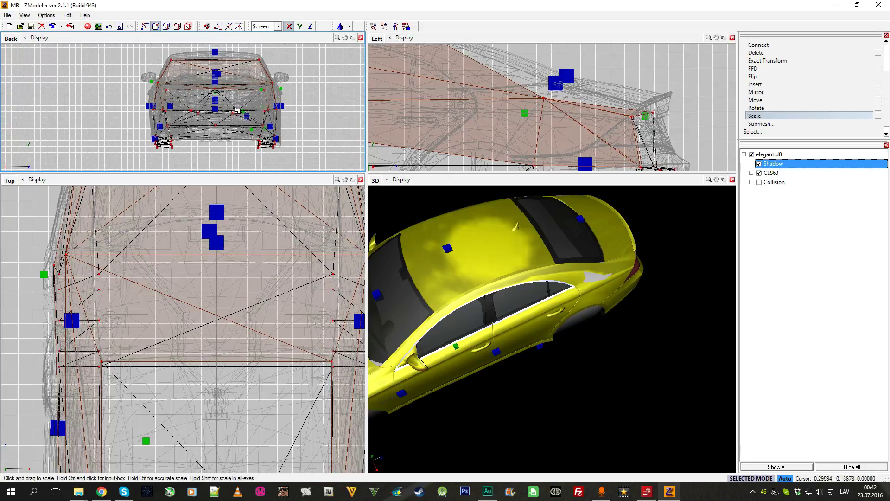
pyautogui.scroll(1, 236, 109)
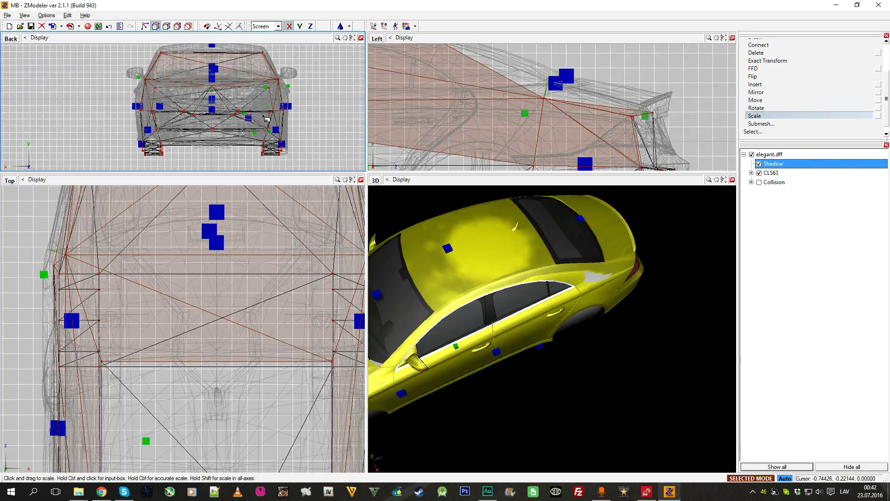
pyautogui.moveTo(267, 119); pyautogui.dragTo(266, 114)
# Select the Shadow's centre vertex at the rear edge of the trunk and move it up toward the spoiler in the Left view.
pyautogui.moveTo(603, 272)
pyautogui.mouseDown(button='middle')
pyautogui.moveTo(539, 239)
pyautogui.moveTo(583, 266)
pyautogui.moveTo(485, 250)
pyautogui.moveTo(593, 279)
pyautogui.mouseUp(button='middle')
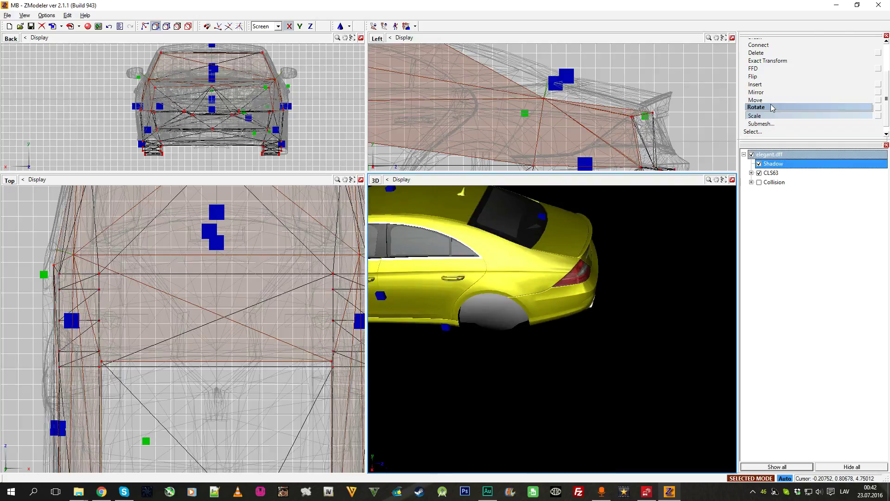
pyautogui.click(756, 100)
pyautogui.click(188, 26)
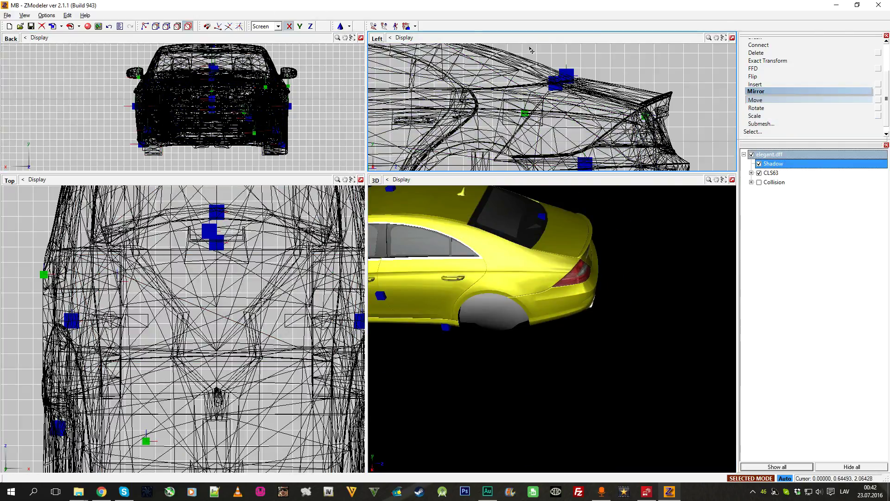
pyautogui.click(157, 26)
pyautogui.click(568, 146)
pyautogui.scroll(3, 687, 112)
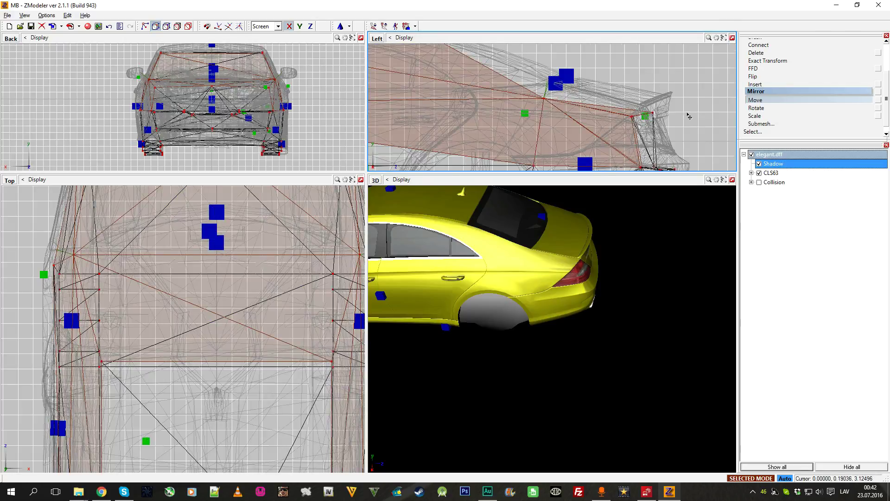
pyautogui.moveTo(663, 235); pyautogui.dragTo(664, 172, button='middle')
pyautogui.scroll(2, 654, 78)
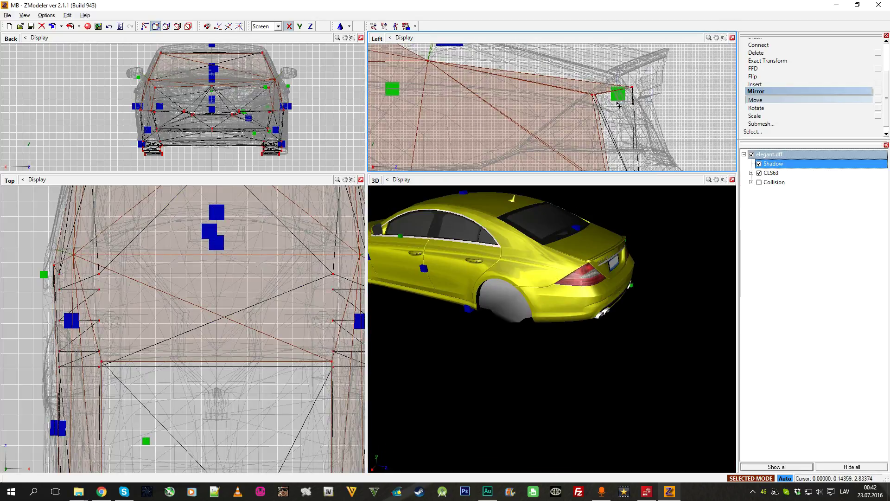
pyautogui.scroll(-2, 602, 116)
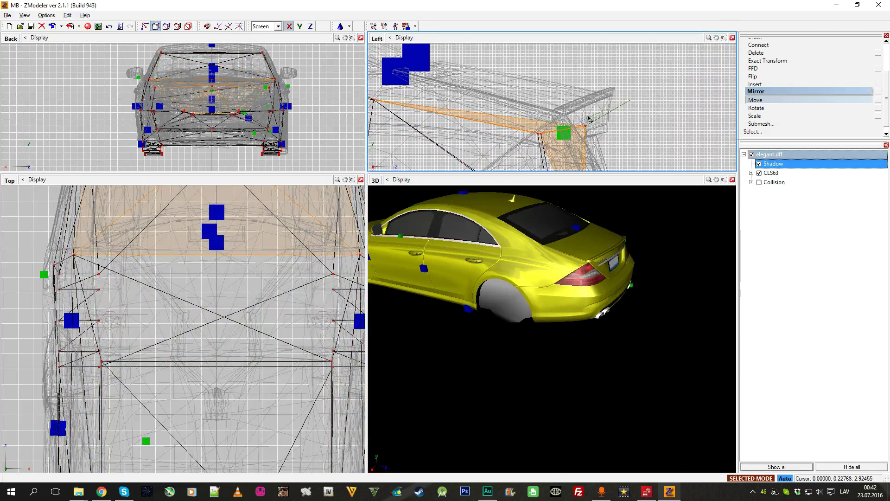
pyautogui.hotkey('ctrl', 'z')
pyautogui.moveTo(433, 86); pyautogui.dragTo(422, 89, button='middle')
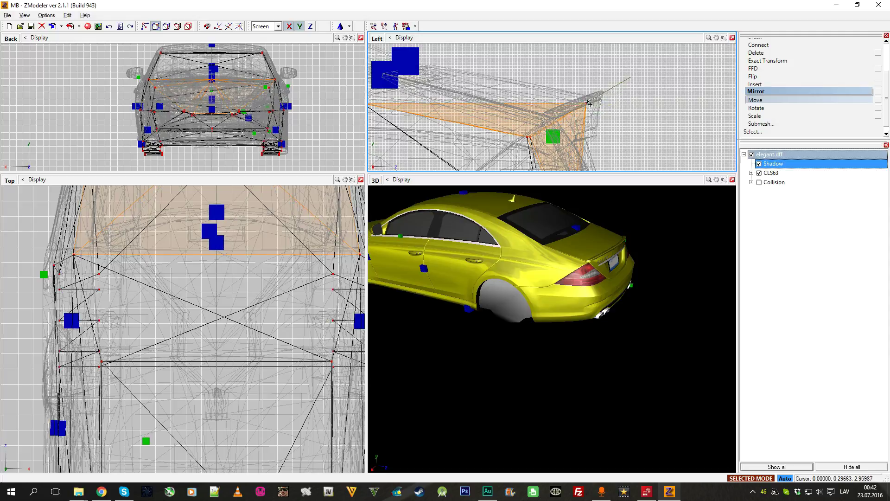
pyautogui.moveTo(615, 106); pyautogui.dragTo(592, 104)
# Nudge the Shadow's centre trunk vertex further up under the spoiler lip and check the car's rear end in 3D.
pyautogui.moveTo(587, 342); pyautogui.dragTo(534, 320, button='middle')
pyautogui.scroll(3, 612, 270)
pyautogui.scroll(3, 612, 272)
pyautogui.moveTo(612, 271); pyautogui.dragTo(575, 257, button='middle')
pyautogui.scroll(3, 633, 155)
pyautogui.moveTo(582, 89)
pyautogui.mouseDown()
pyautogui.moveTo(594, 83)
pyautogui.moveTo(584, 82)
pyautogui.mouseUp()
pyautogui.moveTo(572, 205); pyautogui.dragTo(487, 236, button='middle')
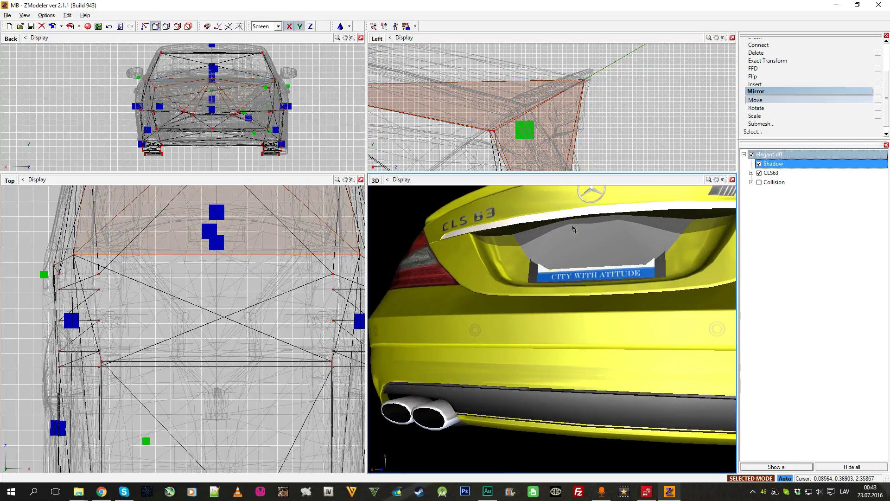
pyautogui.scroll(-5, 538, 233)
pyautogui.scroll(-2, 590, 133)
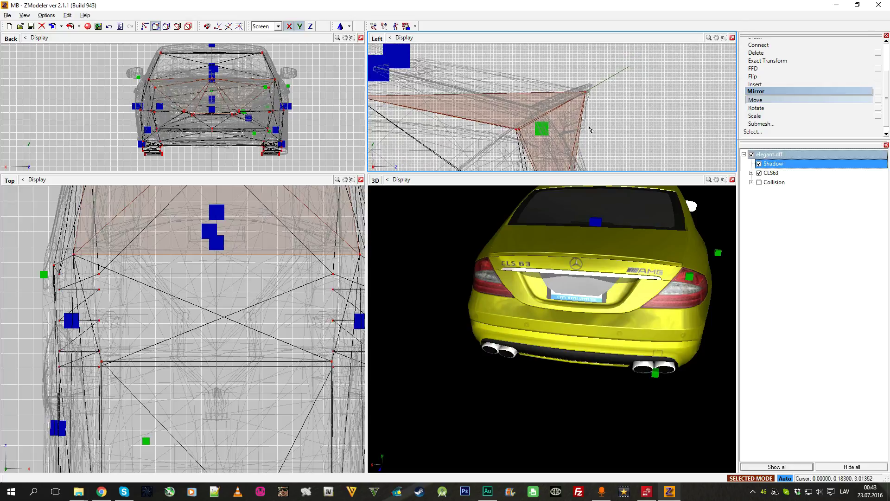
# Select the Shadow's rear trunk corner vertices and raise them slightly in the Left view.
pyautogui.moveTo(590, 133); pyautogui.dragTo(617, 103, button='middle')
pyautogui.scroll(-4, 336, 311)
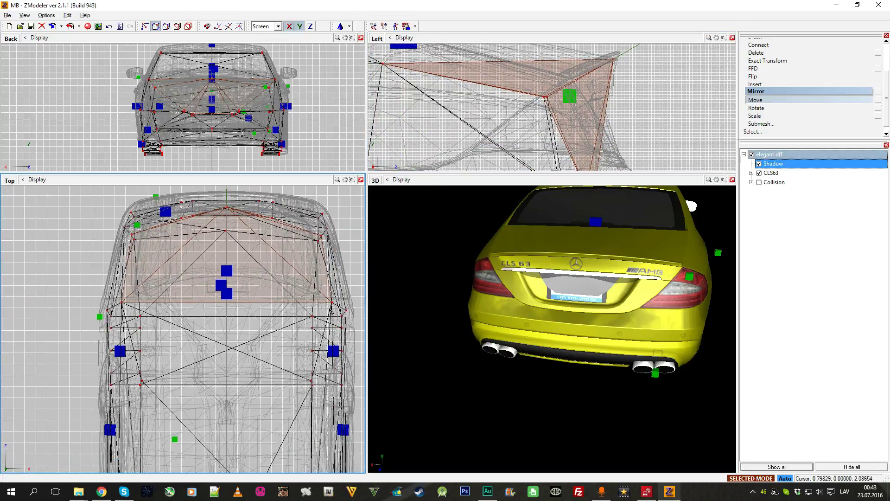
pyautogui.scroll(2, 335, 310)
pyautogui.moveTo(528, 121); pyautogui.dragTo(547, 102)
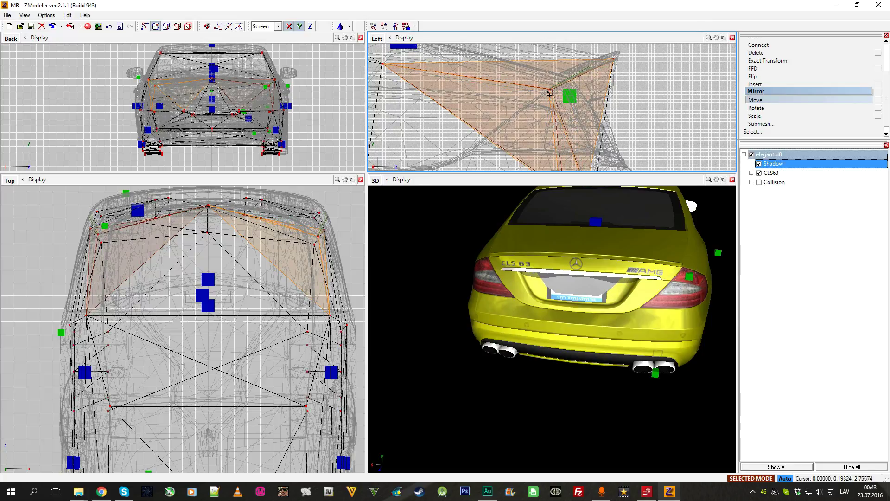
pyautogui.moveTo(549, 93); pyautogui.dragTo(547, 93)
# Maximize the 3D view, return to object level and examine the whole car body for places where the Shadow pokes through.
pyautogui.moveTo(649, 297); pyautogui.dragTo(556, 320, button='middle')
pyautogui.scroll(-5, 574, 279)
pyautogui.scroll(-2, 573, 279)
pyautogui.scroll(-4, 556, 321)
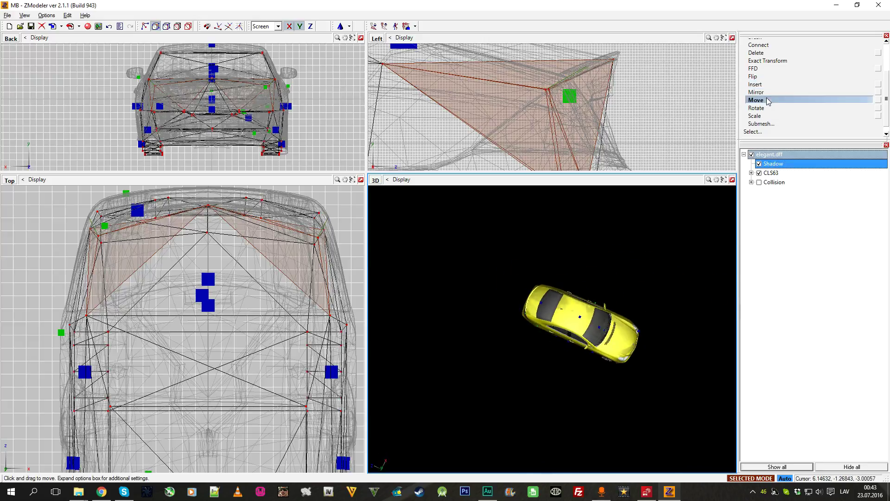
pyautogui.scroll(3, 768, 102)
pyautogui.click(766, 60)
pyautogui.click(732, 180)
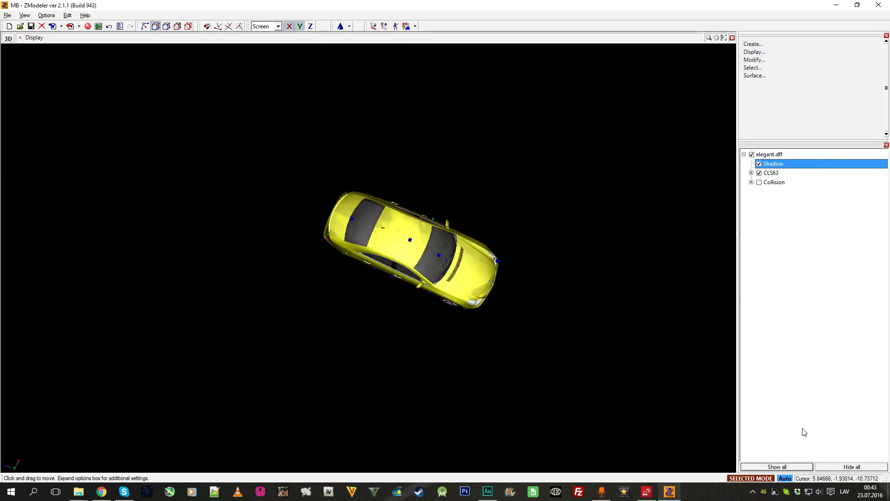
pyautogui.moveTo(570, 288); pyautogui.dragTo(444, 131, button='middle')
pyautogui.scroll(4, 529, 192)
pyautogui.scroll(3, 443, 131)
pyautogui.click(186, 27)
pyautogui.moveTo(373, 223); pyautogui.dragTo(424, 170, button='middle')
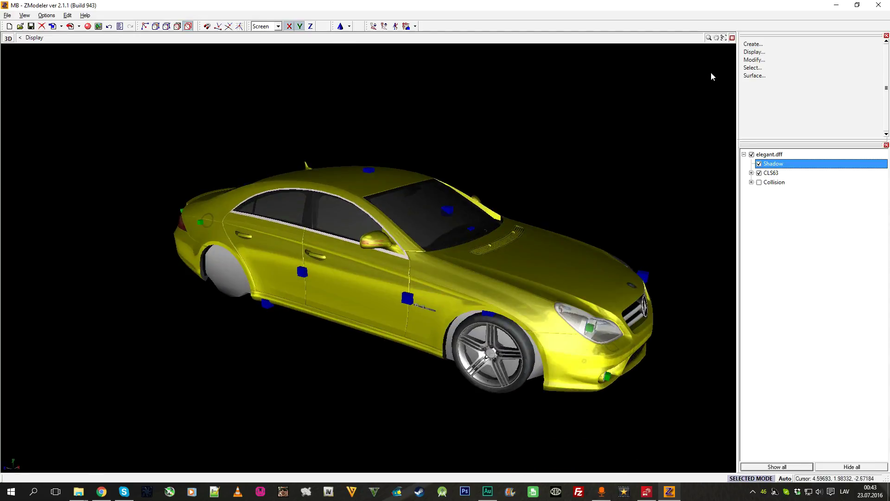
# Hide CLS63 to examine the Shadow mesh alone, restore the four-view layout and show CLS63 again.
pyautogui.click(759, 173)
pyautogui.moveTo(454, 242); pyautogui.dragTo(584, 175, button='middle')
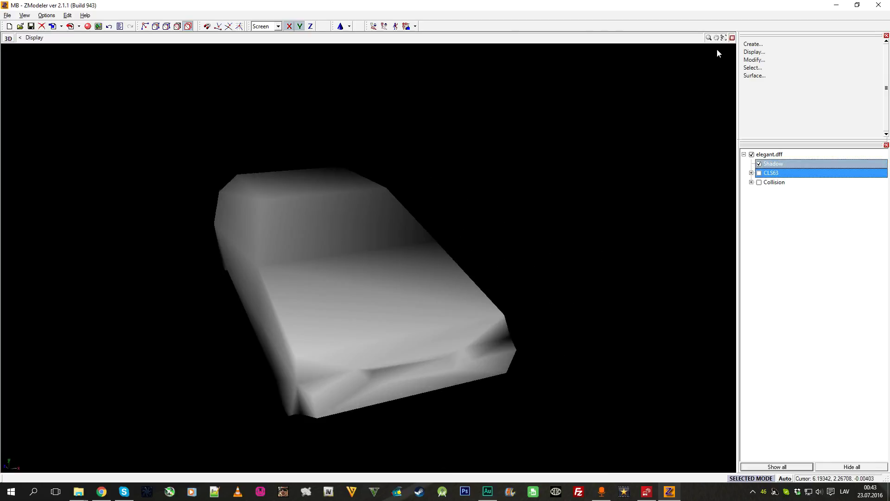
pyautogui.click(733, 38)
pyautogui.scroll(-7, 656, 70)
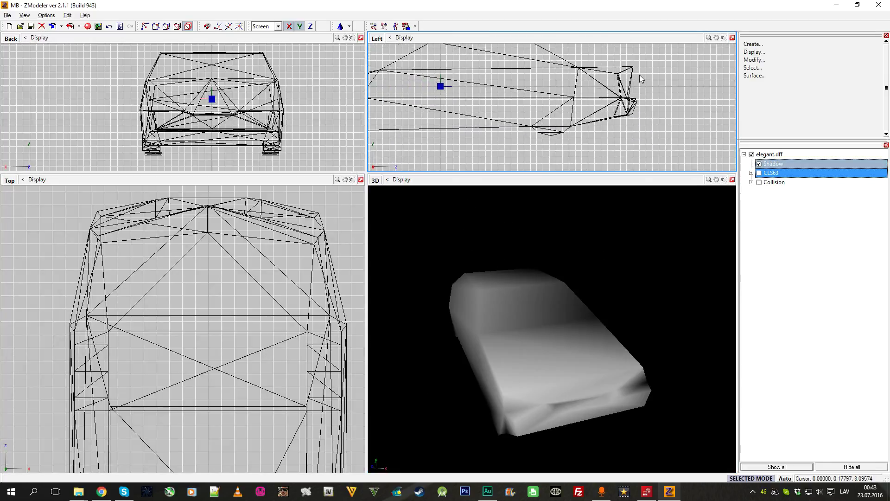
pyautogui.click(640, 78)
pyautogui.scroll(-3, 640, 78)
pyautogui.scroll(8, 485, 102)
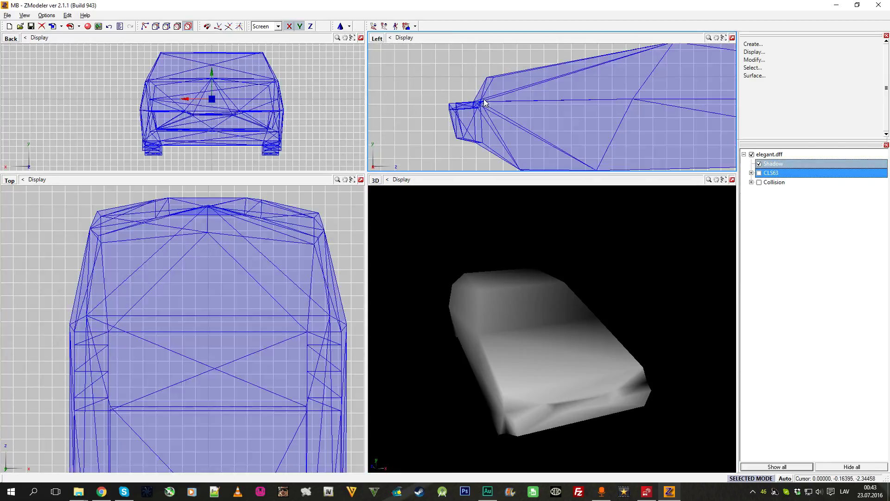
pyautogui.click(770, 173)
pyautogui.click(759, 173)
# Select the Shadow's front vertices ahead of the front wheel and move them up and forward in the Left view.
pyautogui.moveTo(708, 254); pyautogui.dragTo(640, 279, button='middle')
pyautogui.scroll(2, 429, 120)
pyautogui.click(794, 62)
pyautogui.scroll(-3, 793, 63)
pyautogui.click(772, 94)
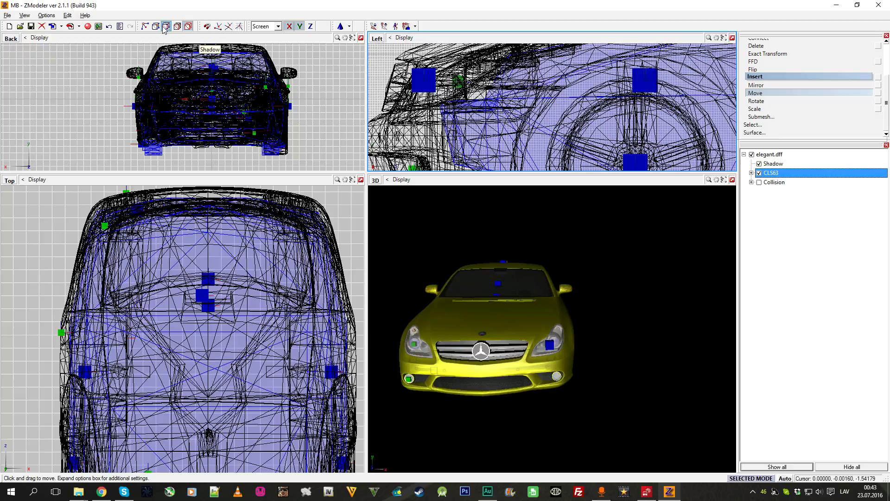
pyautogui.click(526, 109)
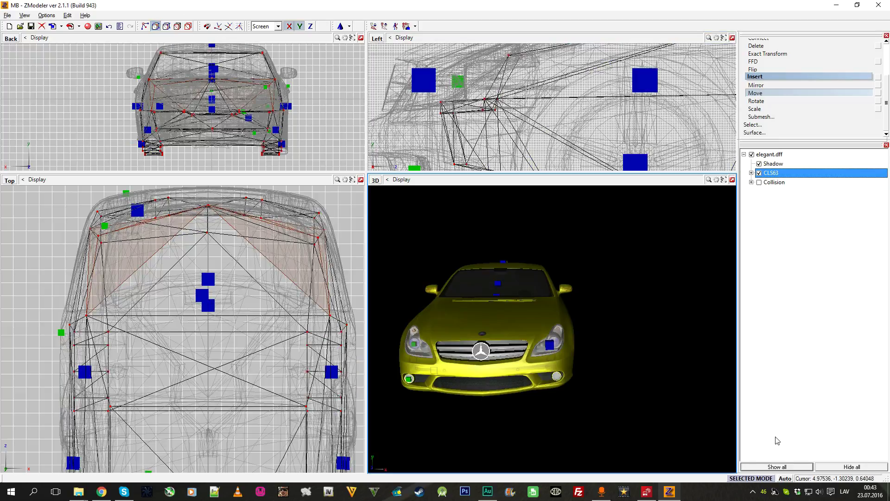
pyautogui.scroll(1, 517, 142)
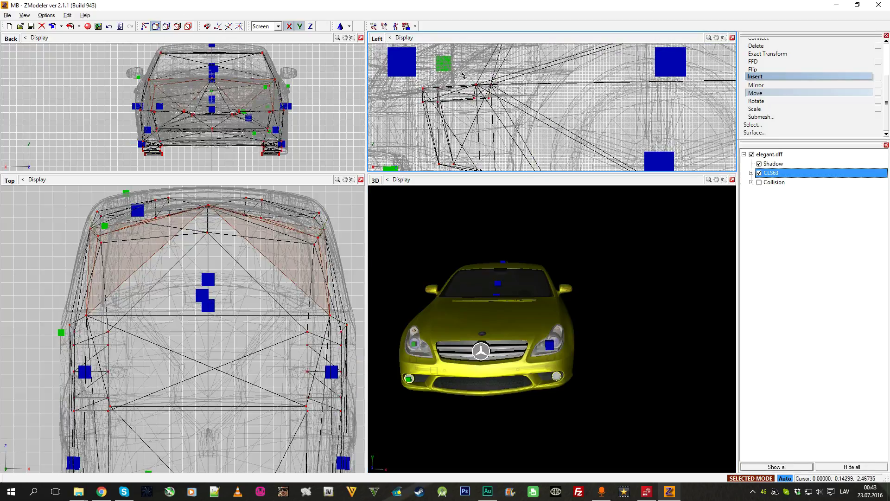
pyautogui.press('space')
pyautogui.moveTo(522, 97); pyautogui.dragTo(541, 142, button='middle')
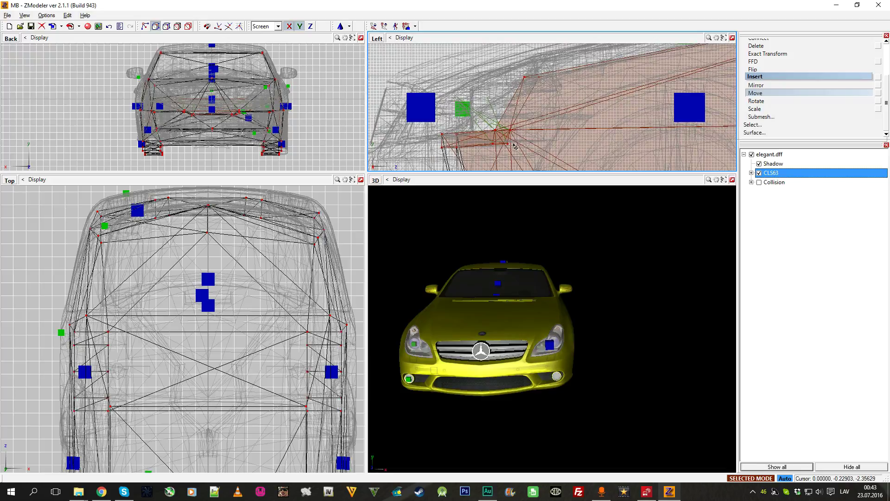
pyautogui.moveTo(510, 147)
pyautogui.mouseDown()
pyautogui.moveTo(481, 122)
pyautogui.moveTo(503, 113)
pyautogui.mouseUp()
pyautogui.moveTo(524, 323); pyautogui.dragTo(586, 310, button='middle')
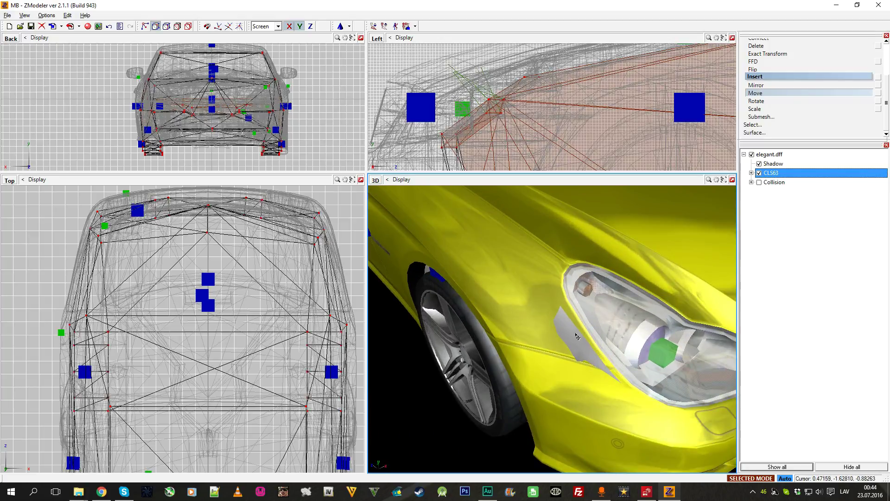
# Return to object level and examine the car's front end for places where the Shadow pokes through the body.
pyautogui.click(756, 92)
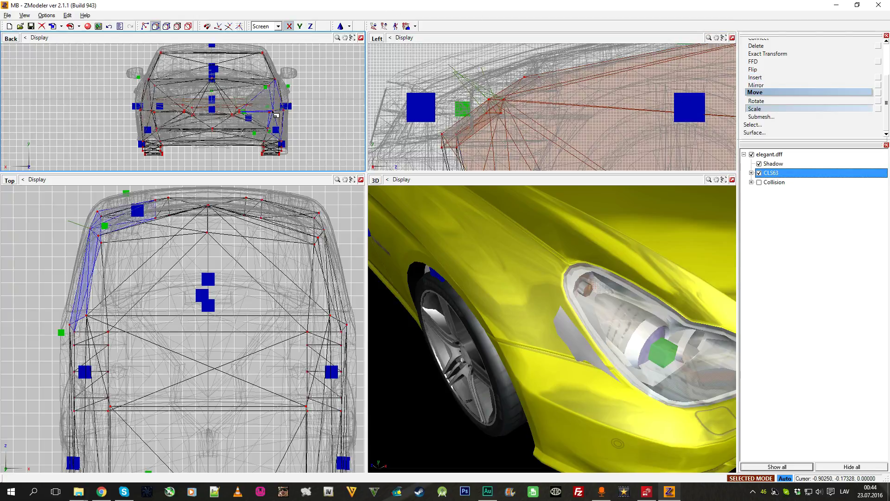
pyautogui.moveTo(571, 278); pyautogui.dragTo(487, 288, button='middle')
pyautogui.scroll(-8, 487, 288)
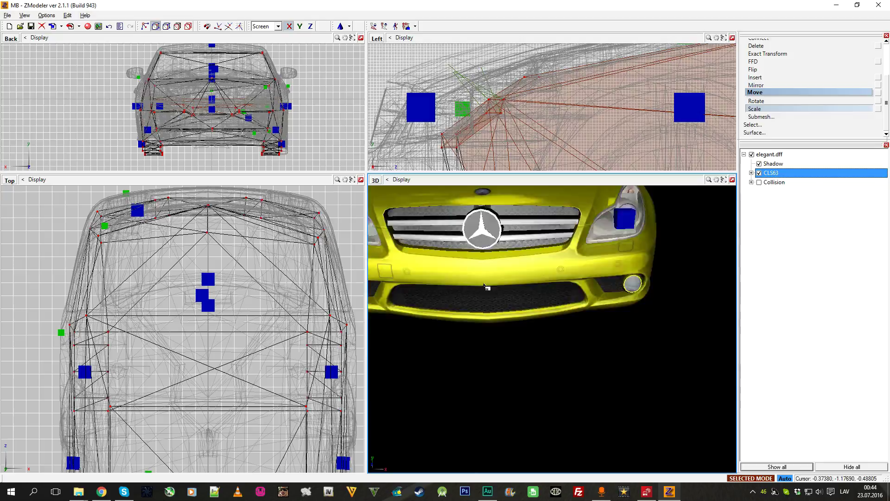
pyautogui.click(782, 108)
pyautogui.scroll(3, 768, 68)
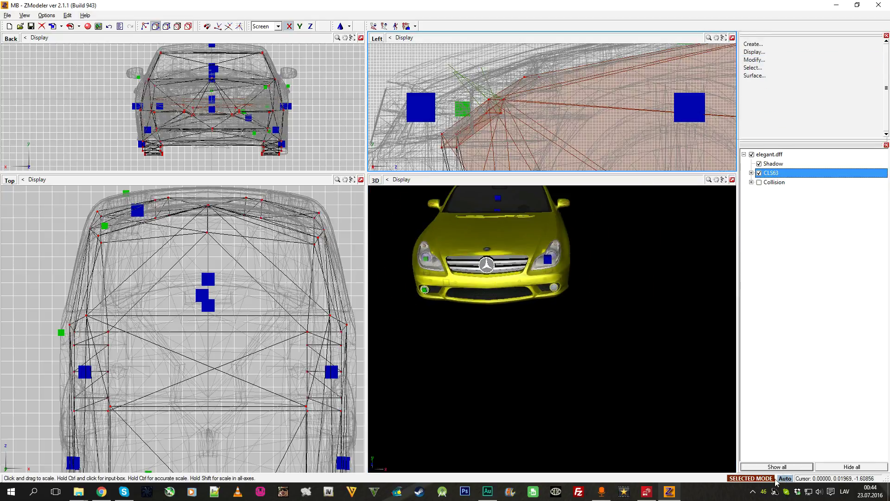
pyautogui.click(187, 26)
pyautogui.moveTo(519, 350); pyautogui.dragTo(601, 352, button='middle')
pyautogui.moveTo(560, 116); pyautogui.dragTo(508, 100, button='middle')
pyautogui.scroll(-4, 507, 101)
pyautogui.scroll(-3, 506, 100)
pyautogui.scroll(3, 533, 102)
pyautogui.click(646, 293)
pyautogui.moveTo(619, 281); pyautogui.dragTo(587, 278, button='middle')
# Hide the Shadow and show the Collision together with CLS63.
pyautogui.click(759, 173)
pyautogui.click(760, 183)
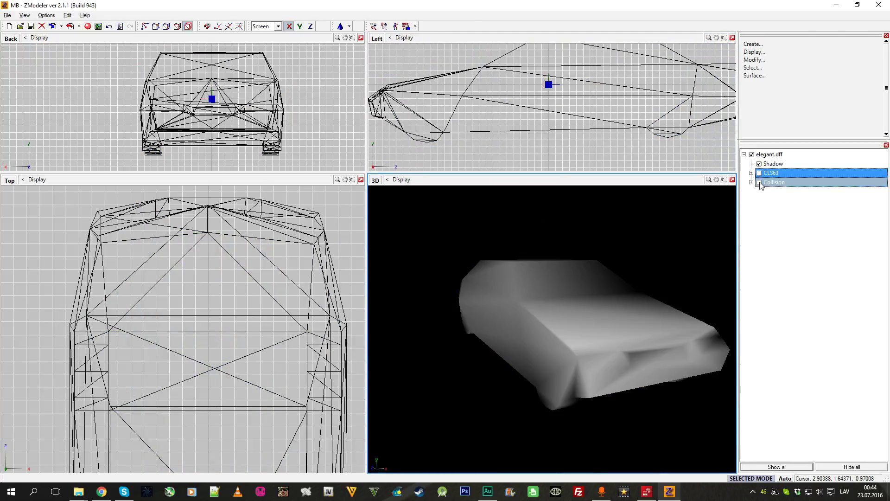
pyautogui.click(760, 182)
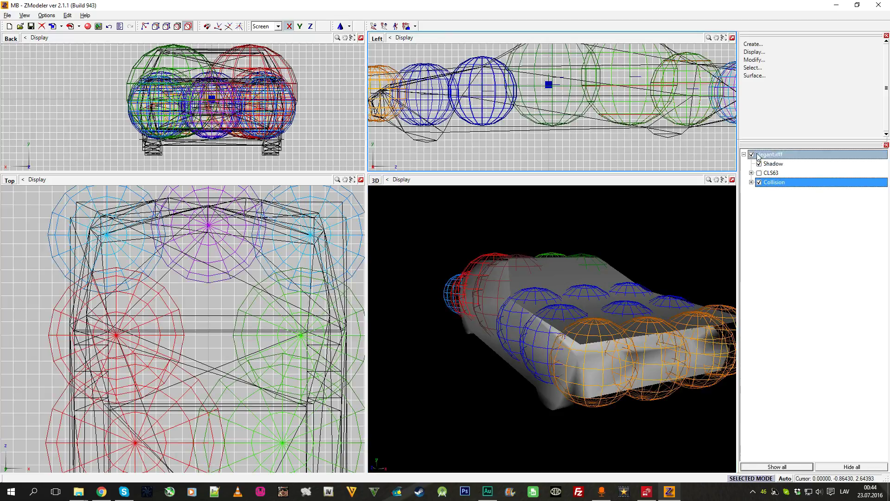
pyautogui.click(760, 164)
pyautogui.click(759, 173)
pyautogui.scroll(-4, 455, 69)
pyautogui.scroll(1, 455, 68)
pyautogui.moveTo(564, 75); pyautogui.dragTo(578, 91, button='middle')
pyautogui.moveTo(588, 285); pyautogui.dragTo(699, 207, button='middle')
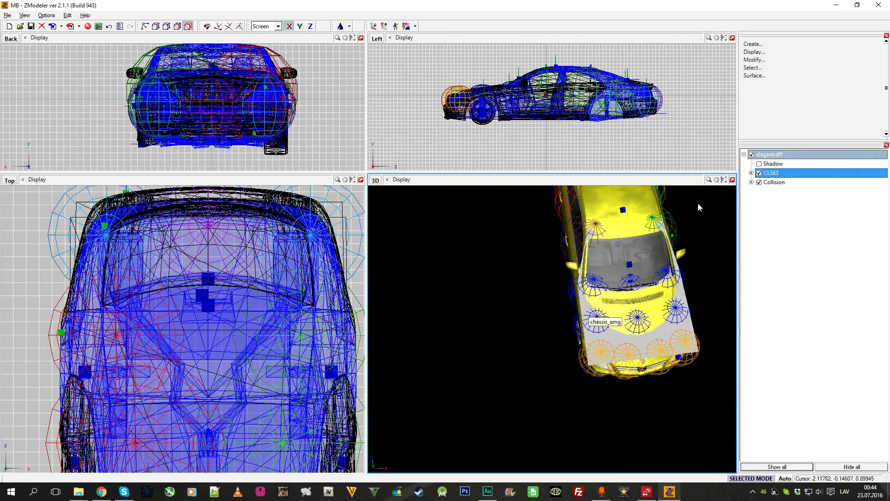
# Activate Move and shift the green collision spheres on the steering-wheel side inward to the body outline in a maximized Top view.
pyautogui.click(732, 179)
pyautogui.moveTo(656, 180); pyautogui.dragTo(649, 222, button='middle')
pyautogui.click(732, 38)
pyautogui.click(754, 59)
pyautogui.click(757, 100)
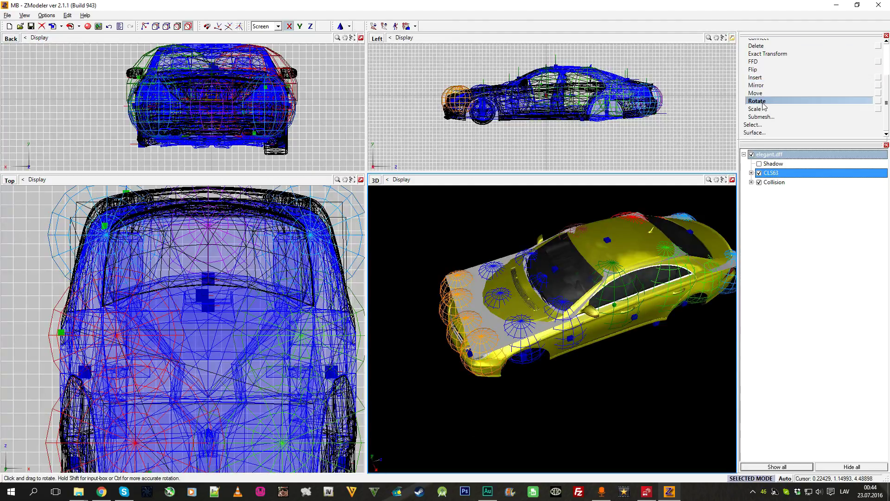
pyautogui.click(756, 94)
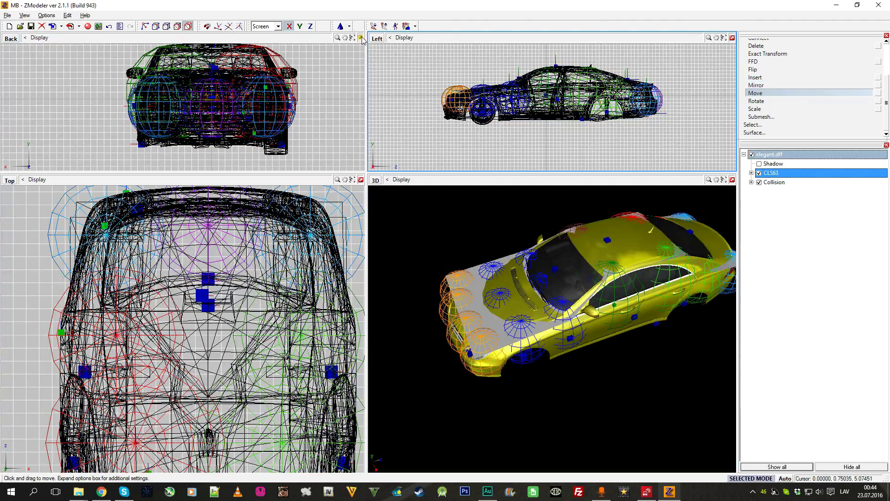
pyautogui.click(362, 37)
pyautogui.click(732, 38)
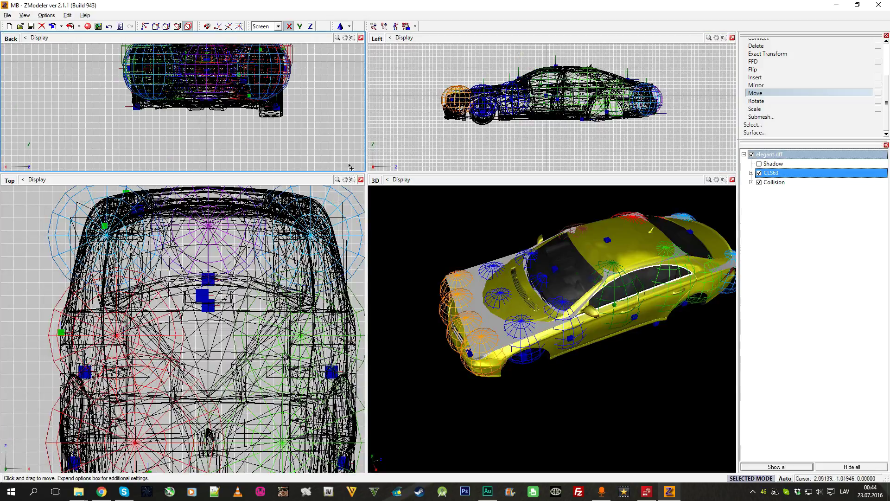
pyautogui.click(361, 182)
pyautogui.scroll(-5, 586, 248)
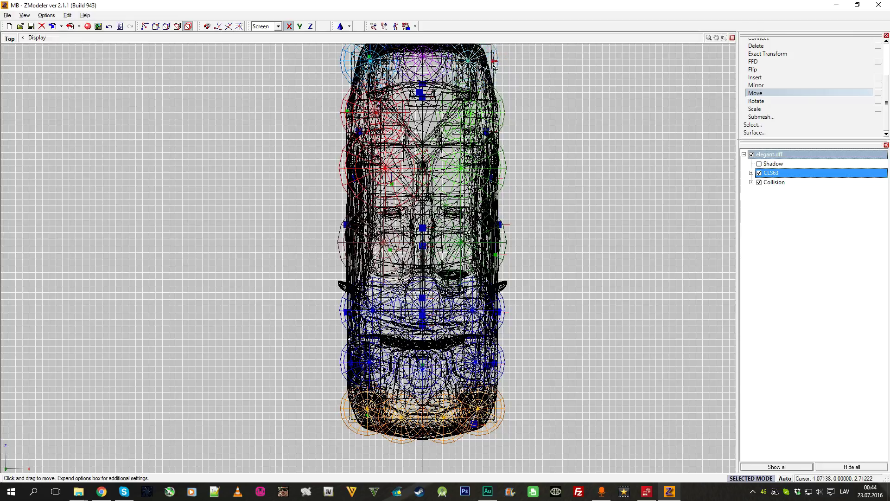
pyautogui.moveTo(497, 112); pyautogui.dragTo(493, 113)
pyautogui.moveTo(505, 171); pyautogui.dragTo(500, 170)
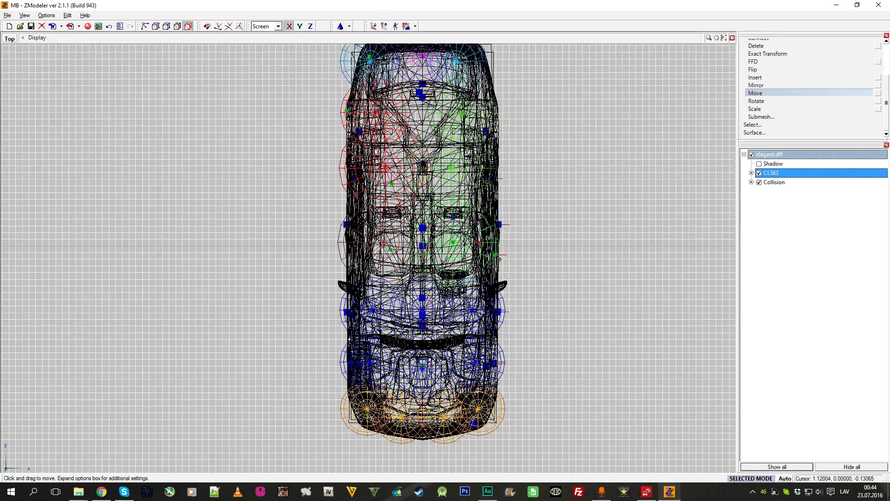
# Move the front blue and orange collision spheres on the steering-wheel side inward to fit the body outline.
pyautogui.moveTo(520, 282); pyautogui.dragTo(544, 229, button='middle')
pyautogui.scroll(2, 514, 196)
pyautogui.scroll(-2, 506, 200)
pyautogui.scroll(3, 524, 267)
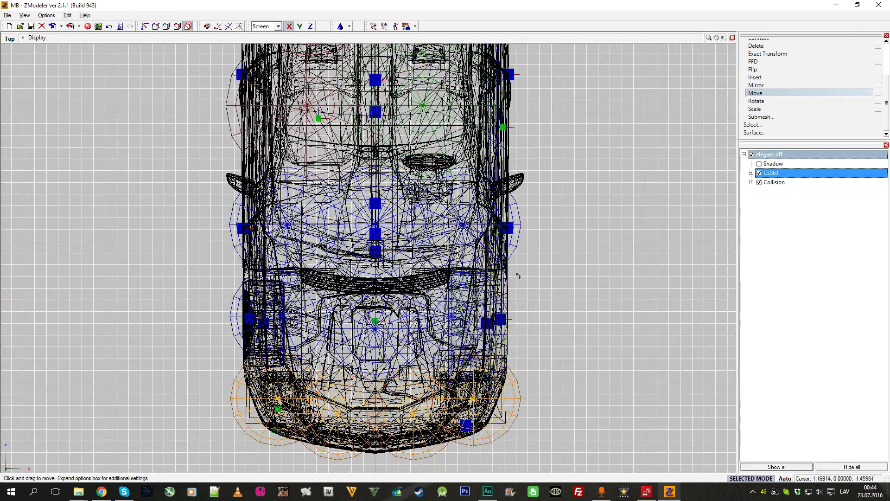
pyautogui.moveTo(520, 245); pyautogui.dragTo(511, 244)
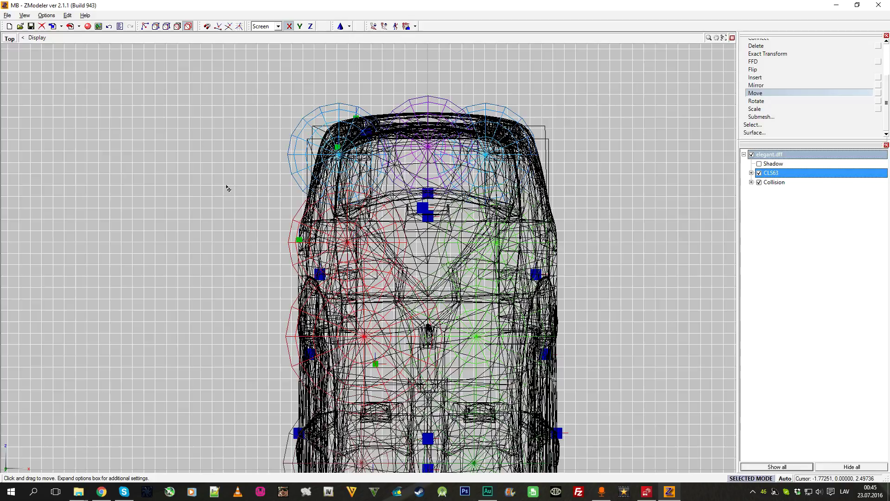
# Move the light-blue, red, blue and orange collision spheres on the passenger side inward to fit the body outline.
pyautogui.moveTo(227, 189); pyautogui.dragTo(228, 159, button='middle')
pyautogui.moveTo(300, 145); pyautogui.dragTo(330, 145)
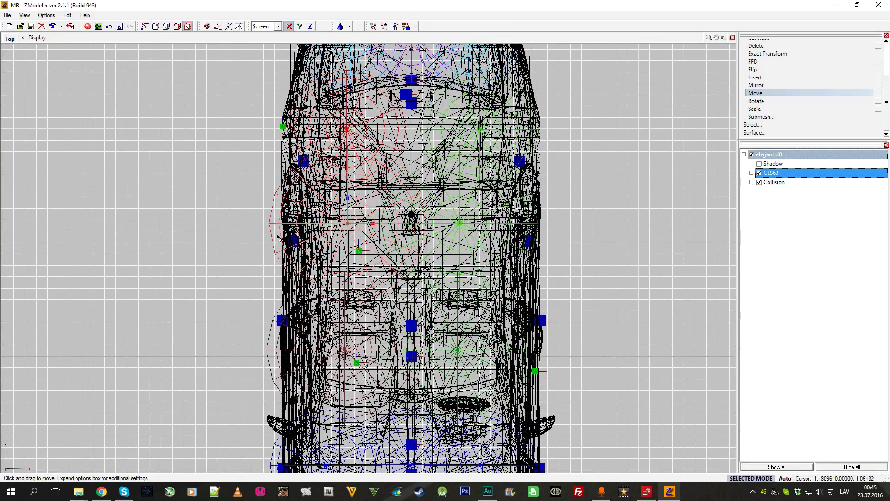
pyautogui.moveTo(235, 159); pyautogui.dragTo(212, 119, button='middle')
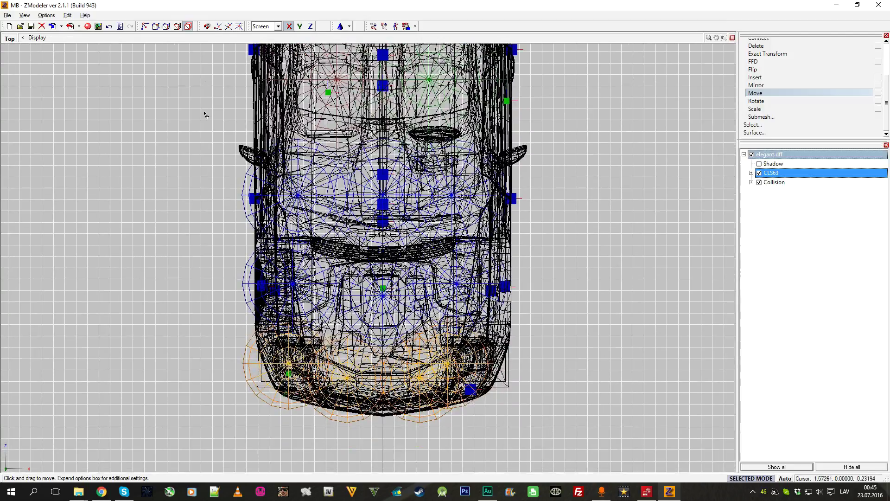
pyautogui.moveTo(204, 112); pyautogui.dragTo(203, 112, button='middle')
pyautogui.moveTo(247, 212); pyautogui.dragTo(265, 213)
pyautogui.moveTo(245, 279); pyautogui.dragTo(259, 278)
pyautogui.moveTo(250, 363); pyautogui.dragTo(279, 363)
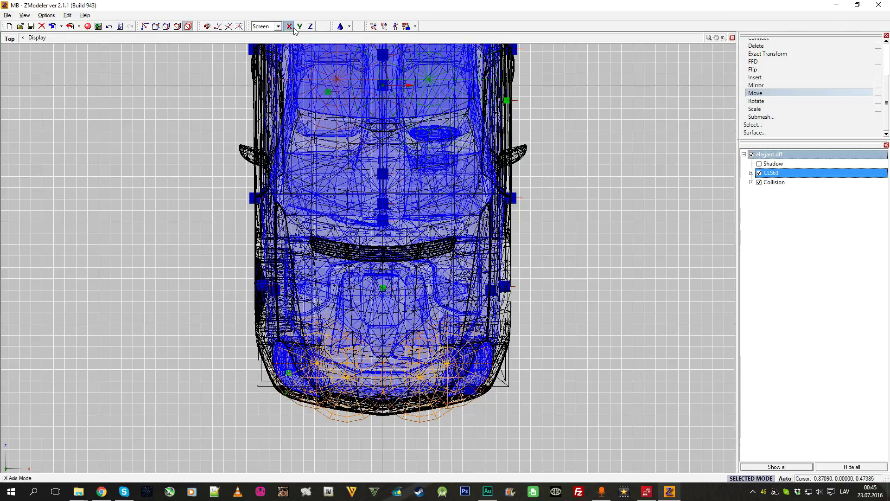
# Enable the Y axis and move the middle orange front spheres and the purple and light-blue rear spheres inside the bumpers.
pyautogui.moveTo(425, 416); pyautogui.dragTo(424, 402)
pyautogui.moveTo(354, 420); pyautogui.dragTo(353, 405)
pyautogui.moveTo(577, 242); pyautogui.dragTo(574, 347, button='middle')
pyautogui.scroll(-2, 577, 349)
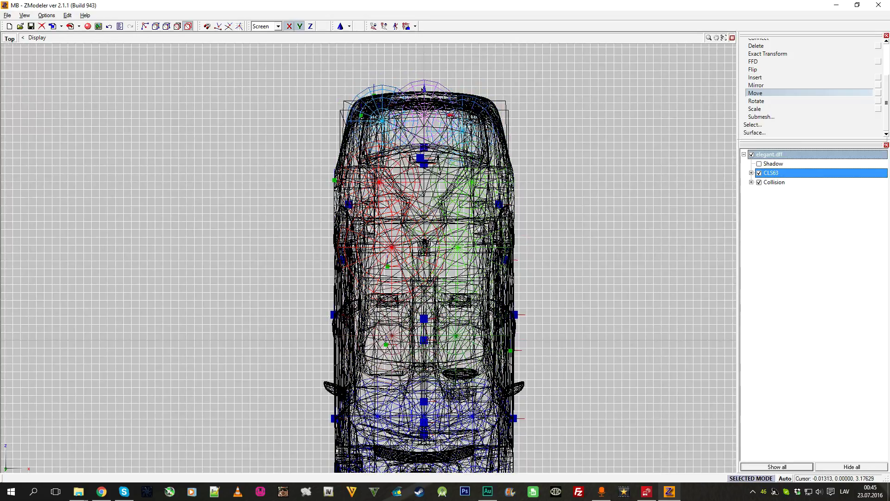
pyautogui.click(397, 96)
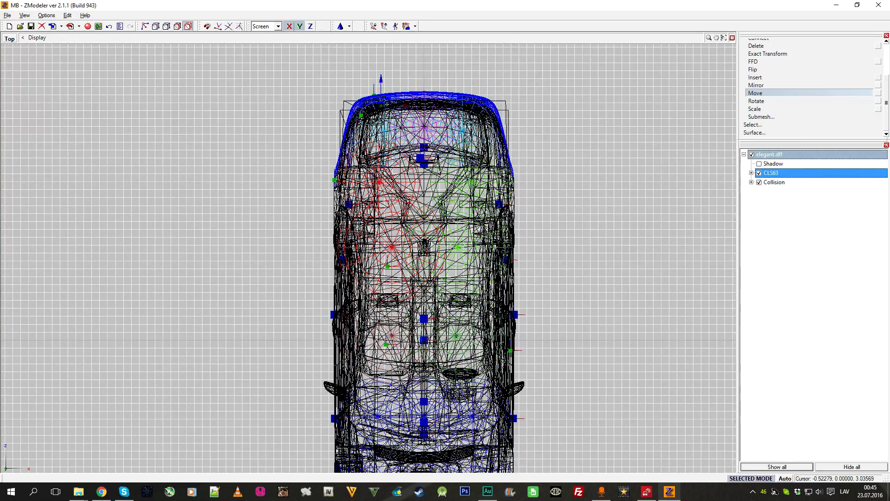
# Maximize the Left view and move the orange front collision spheres down and slightly back, below the hood line.
pyautogui.click(732, 38)
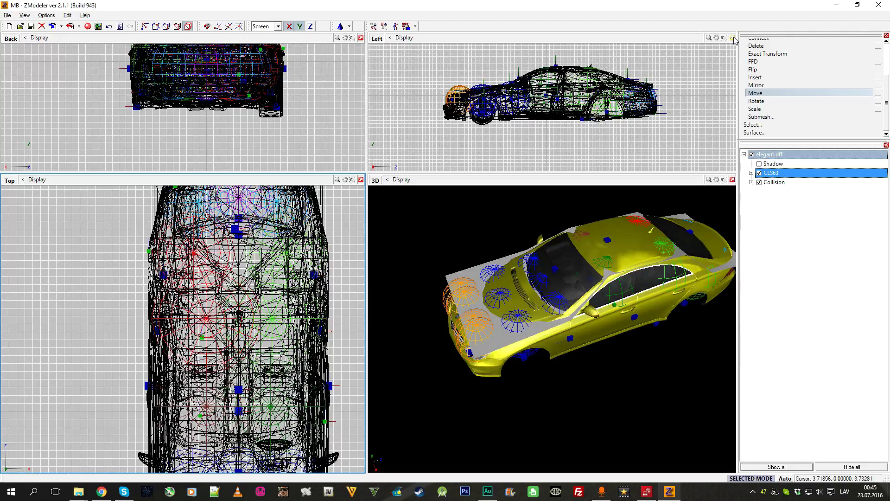
pyautogui.click(733, 38)
pyautogui.scroll(4, 270, 206)
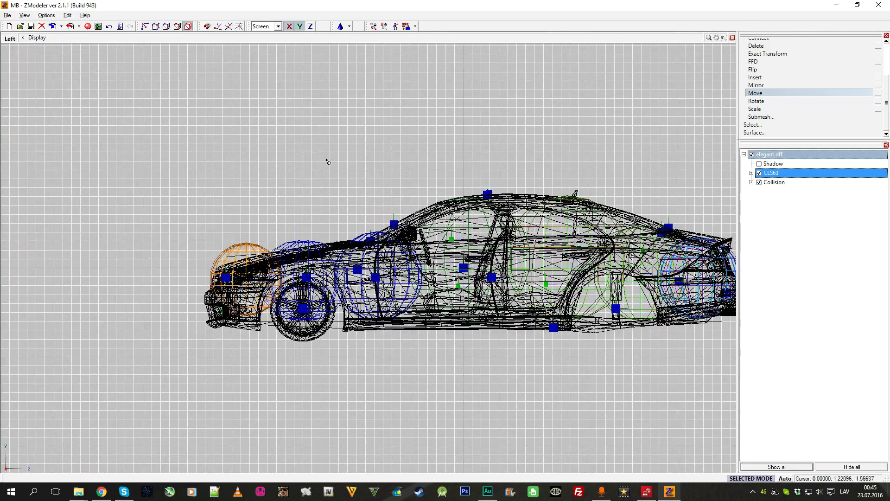
pyautogui.moveTo(374, 139); pyautogui.dragTo(302, 88, button='middle')
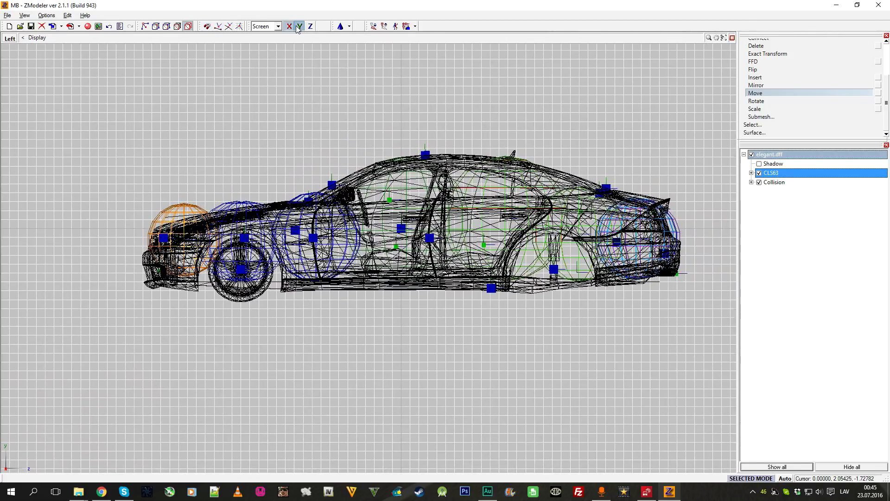
pyautogui.scroll(2, 208, 158)
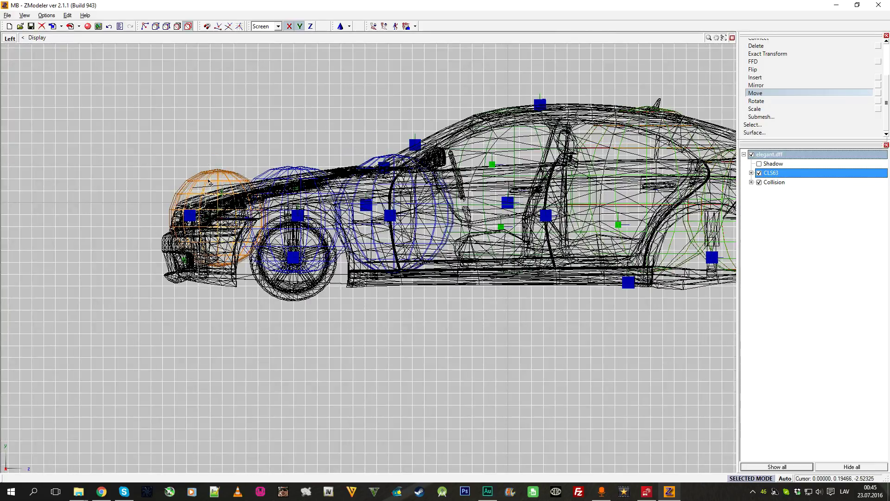
pyautogui.moveTo(211, 180); pyautogui.dragTo(217, 187)
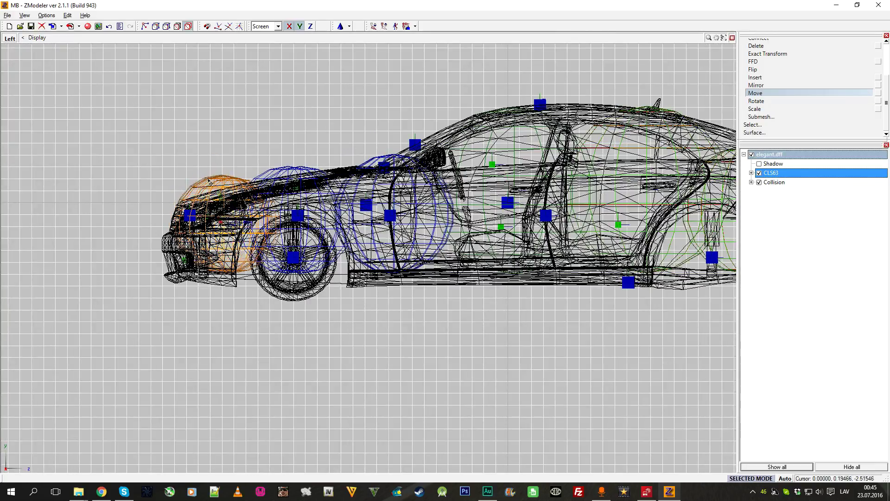
pyautogui.scroll(-3, 361, 160)
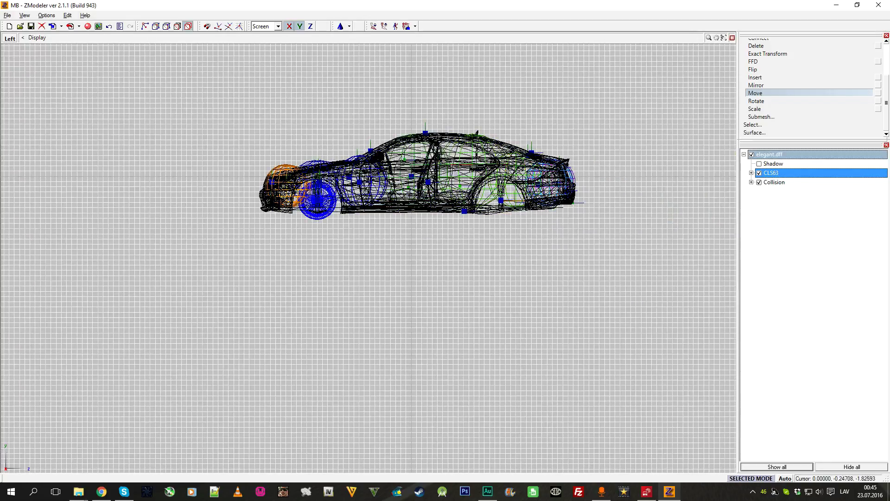
# Restore the four-view layout, switch to vertex level and place Collision above CLS63 in the object tree as the active object.
pyautogui.click(732, 38)
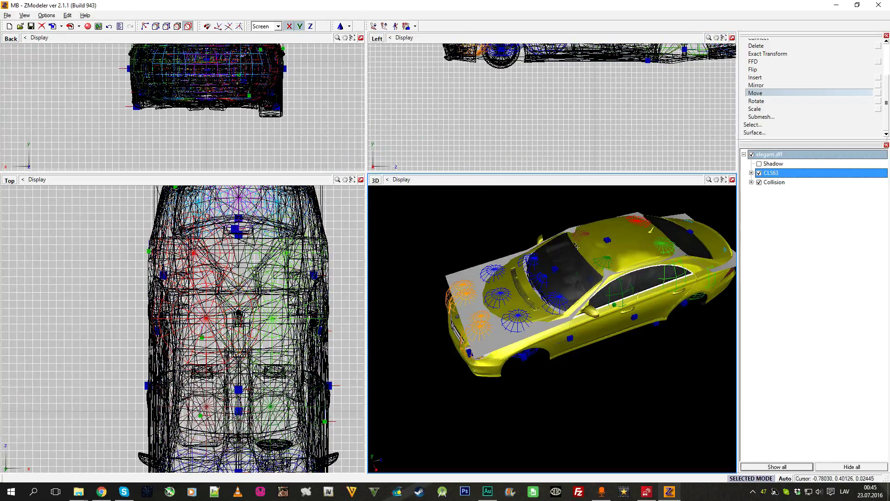
pyautogui.scroll(-2, 513, 139)
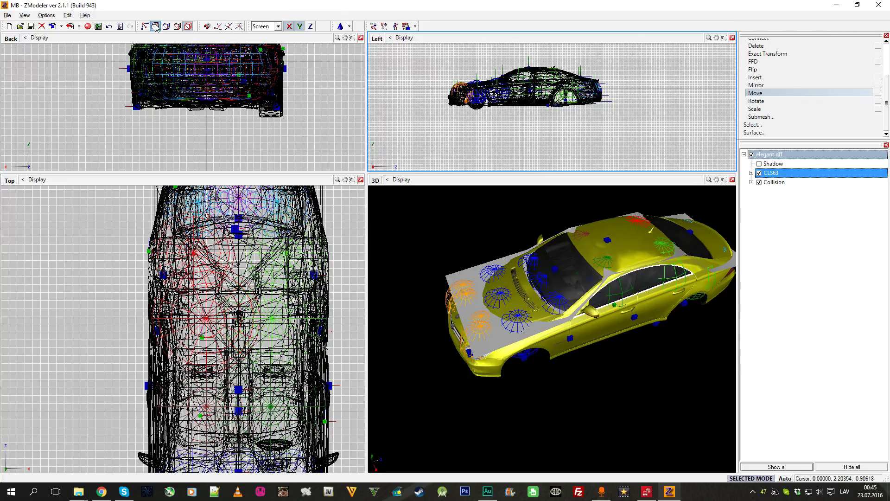
pyautogui.scroll(4, 630, 81)
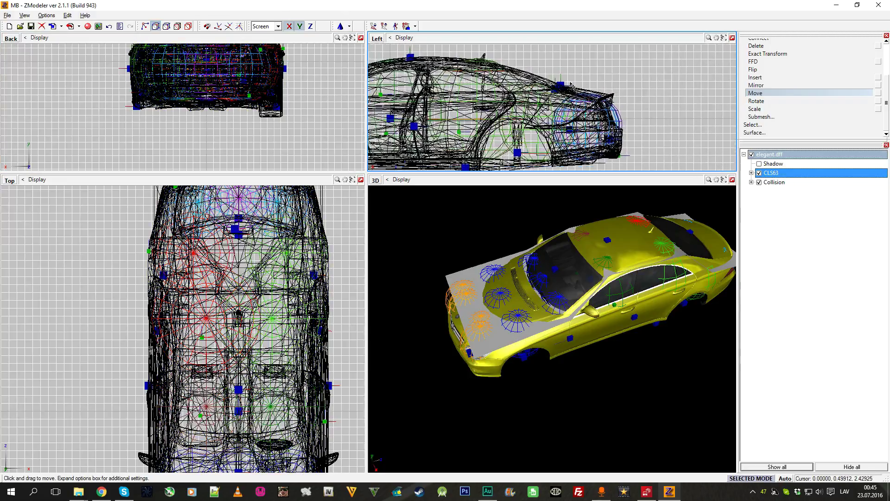
pyautogui.moveTo(774, 182); pyautogui.dragTo(770, 173)
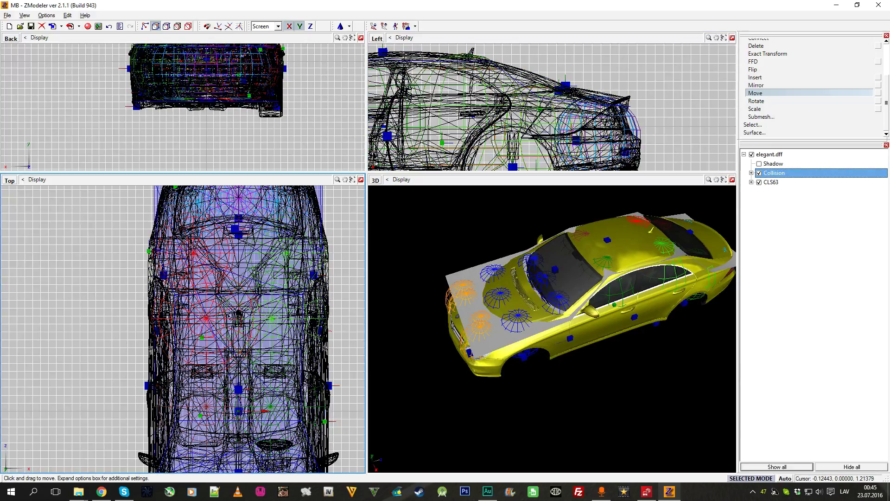
pyautogui.scroll(-3, 526, 127)
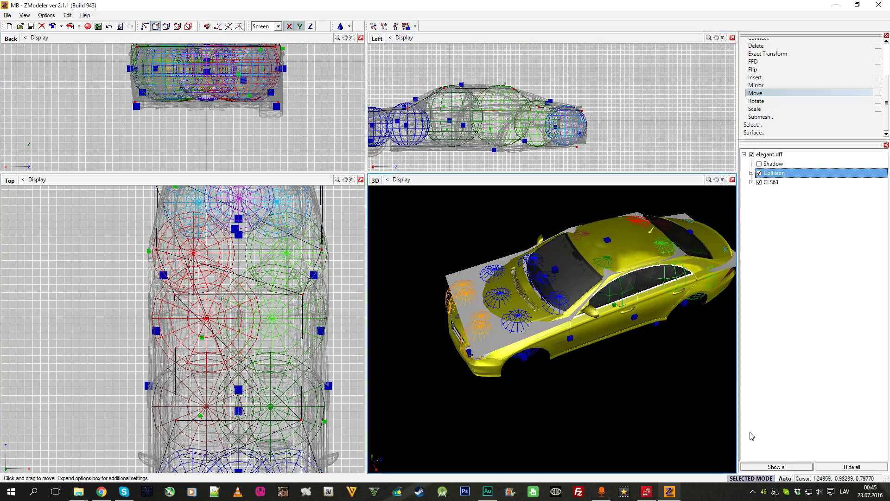
# Try to raise a Collision mesh vertex above the rear roof in the Left view, and undo the move.
pyautogui.click(501, 102)
pyautogui.moveTo(522, 69)
pyautogui.mouseDown()
pyautogui.moveTo(524, 81)
pyautogui.moveTo(517, 66)
pyautogui.mouseUp()
pyautogui.moveTo(557, 264); pyautogui.dragTo(563, 213, button='middle')
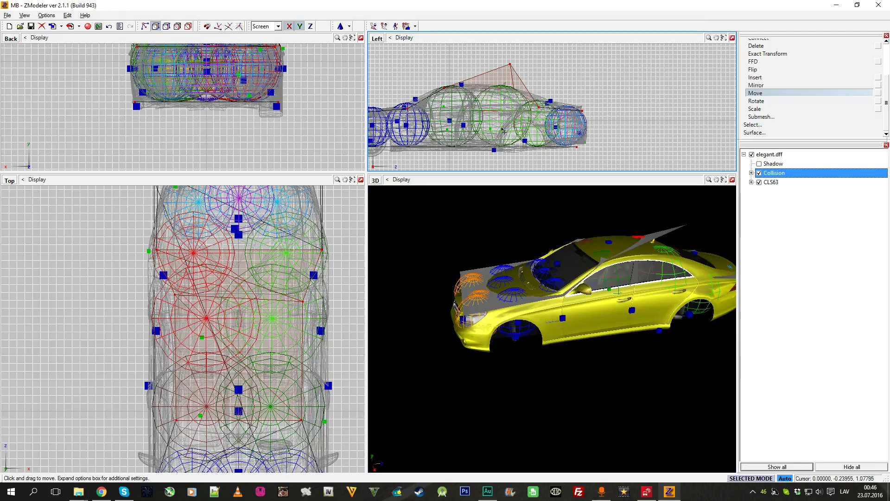
pyautogui.moveTo(497, 97); pyautogui.dragTo(543, 106, button='middle')
pyautogui.hotkey('ctrl', 'z')
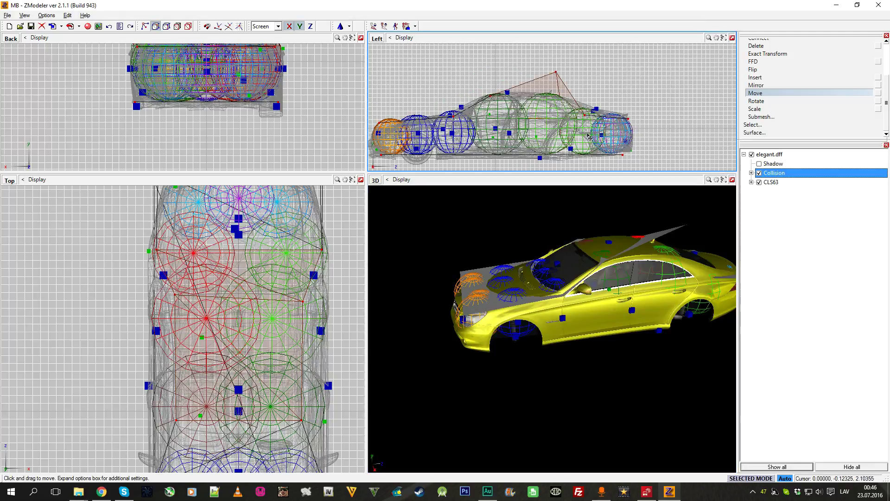
pyautogui.hotkey('ctrl', 'z')
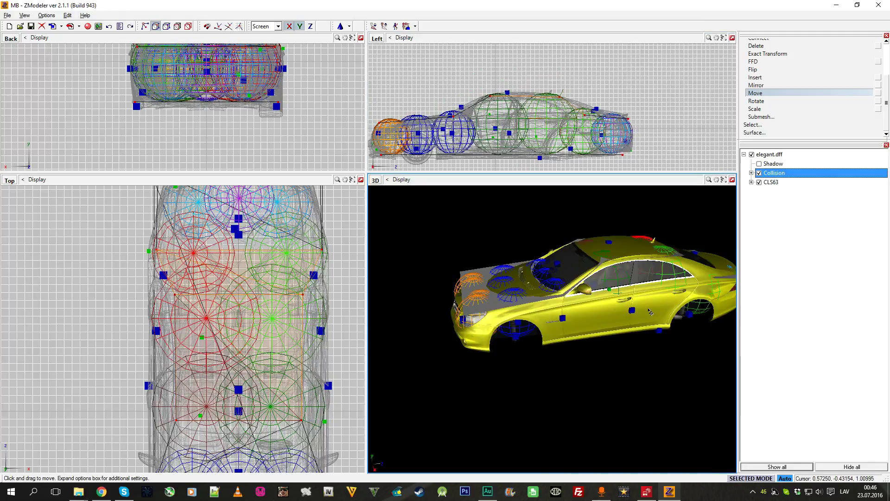
# Lower the Collision mesh's front edge slightly onto the CLS63 hood in the Left view.
pyautogui.click(606, 308)
pyautogui.moveTo(605, 319); pyautogui.dragTo(574, 293, button='middle')
pyautogui.scroll(2, 560, 294)
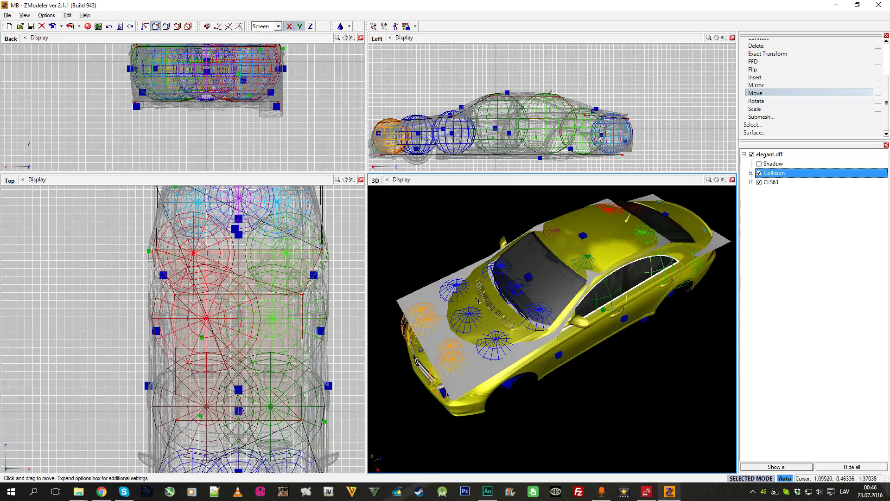
pyautogui.scroll(3, 463, 115)
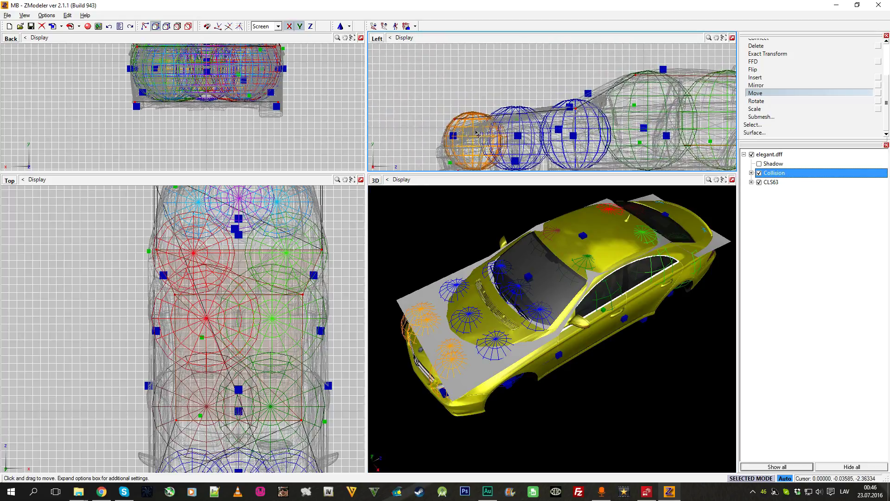
pyautogui.hotkey('ctrl', 'y')
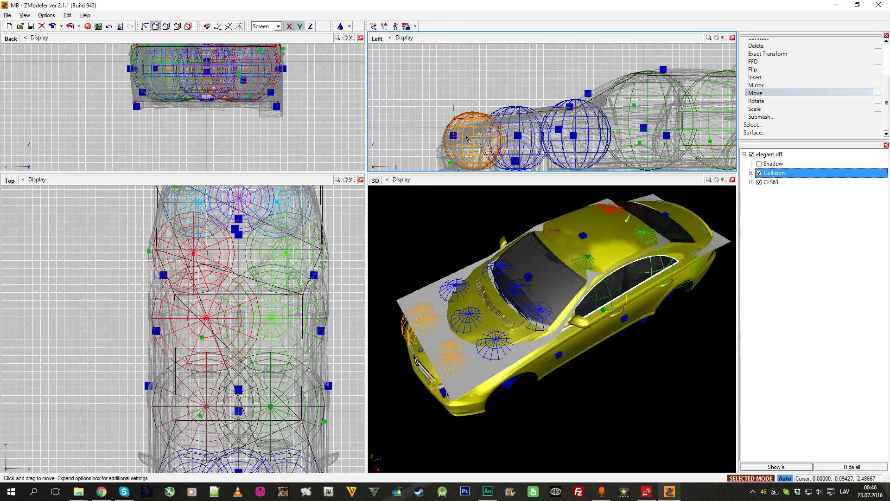
pyautogui.moveTo(457, 121); pyautogui.dragTo(456, 125)
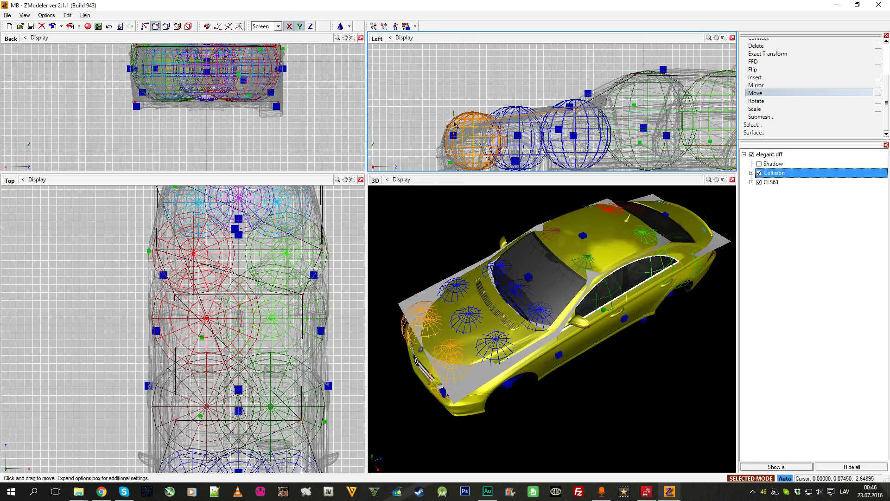
# Move the Collision mesh vertices at the windshield base up and slightly forward in the Left view.
pyautogui.press('space')
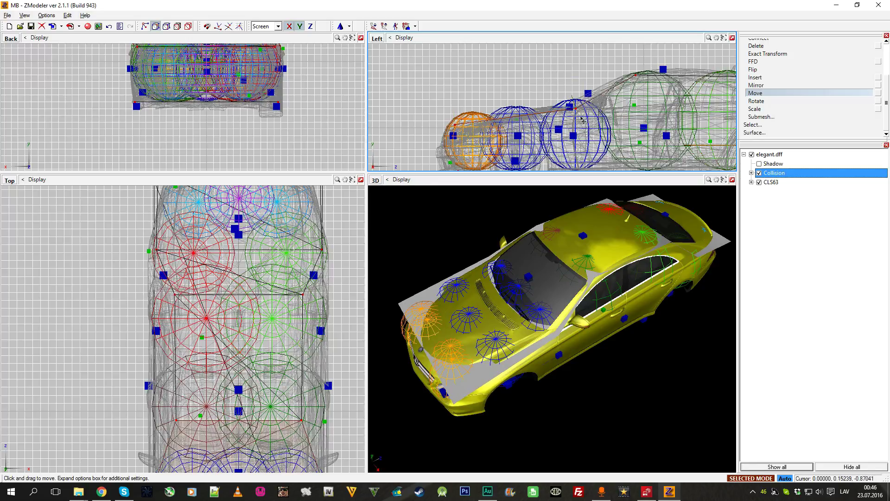
pyautogui.moveTo(582, 120); pyautogui.dragTo(575, 107)
pyautogui.moveTo(608, 79); pyautogui.dragTo(483, 78, button='middle')
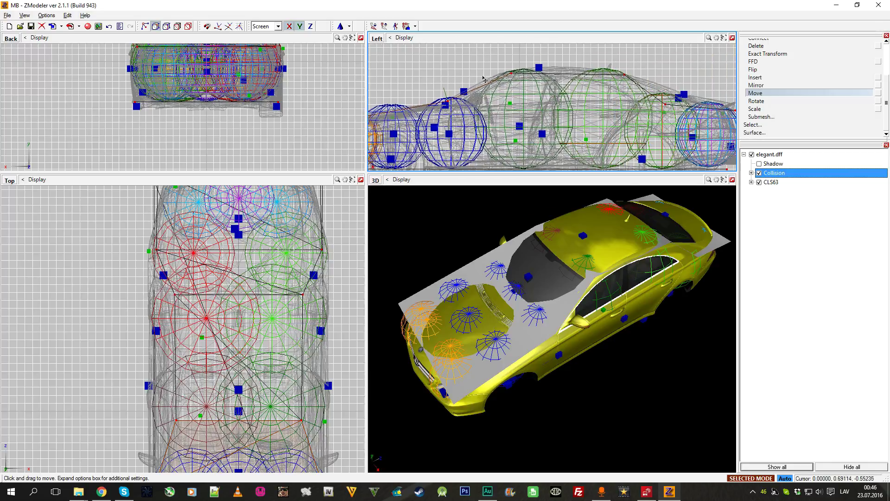
# Raise the Collision mesh's front roof vertices to the roofline and move its rear roof vertices up and slightly forward.
pyautogui.click(514, 77)
pyautogui.moveTo(519, 74); pyautogui.dragTo(518, 68)
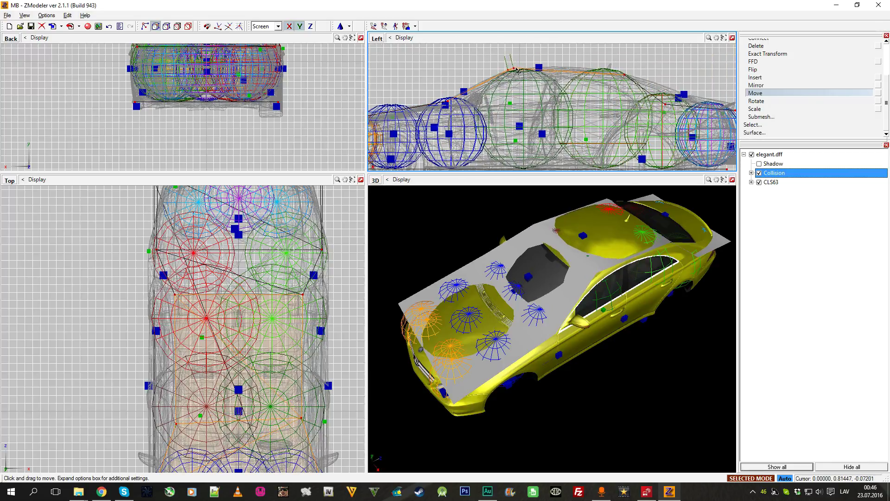
pyautogui.moveTo(595, 60); pyautogui.dragTo(518, 73, button='middle')
pyautogui.click(546, 91)
pyautogui.moveTo(588, 75); pyautogui.dragTo(509, 74, button='middle')
# Move the Collision vertices at the rear window base up and back, and raise the trunk edge vertices to the spoiler.
pyautogui.scroll(3, 508, 105)
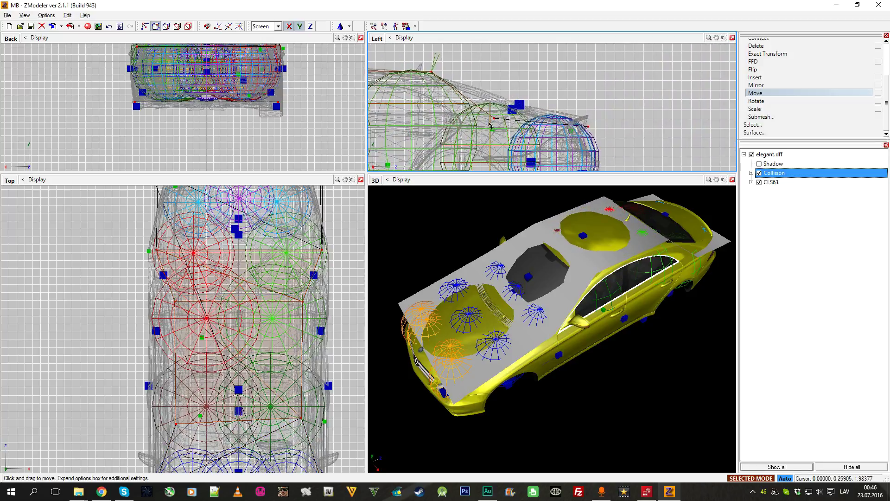
pyautogui.press('space')
pyautogui.moveTo(496, 122); pyautogui.dragTo(514, 113)
pyautogui.moveTo(580, 148); pyautogui.dragTo(579, 149, button='right')
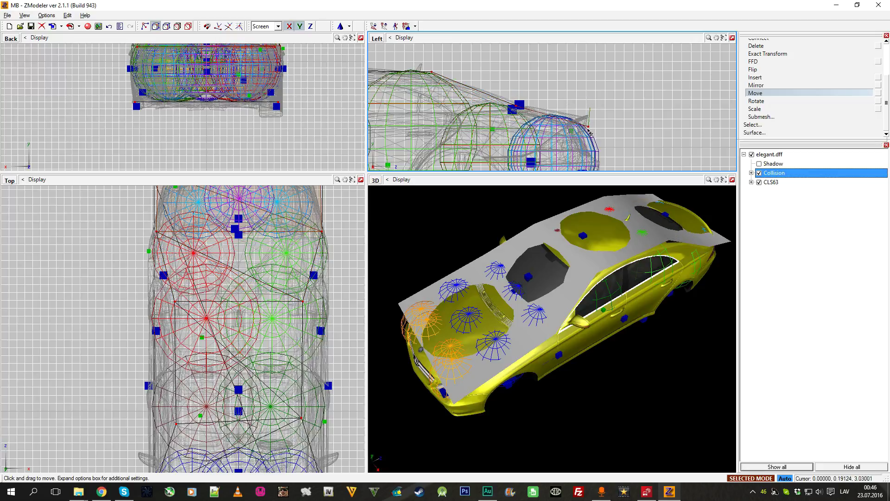
# Examine the Collision mesh's width against the car body in the 3D, Top and Back views.
pyautogui.moveTo(614, 251); pyautogui.dragTo(559, 282, button='middle')
pyautogui.scroll(-2, 580, 207)
pyautogui.scroll(-1, 558, 280)
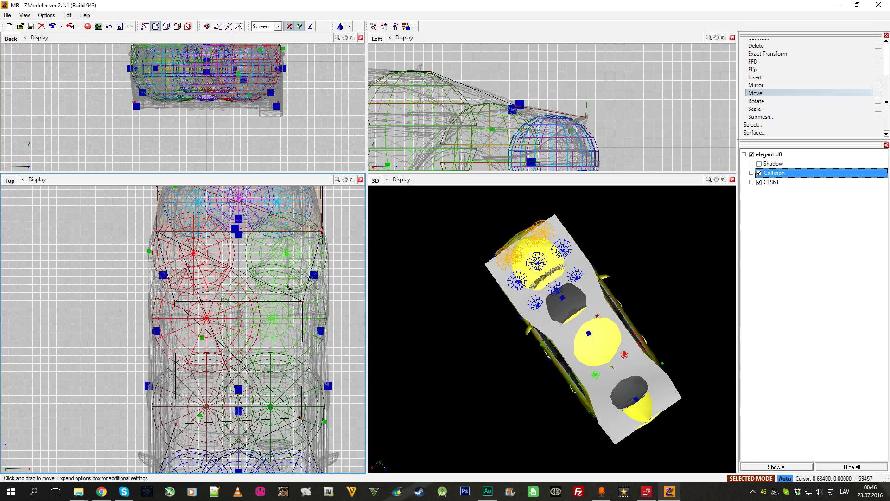
pyautogui.scroll(-3, 290, 296)
pyautogui.moveTo(313, 410); pyautogui.dragTo(323, 353, button='middle')
pyautogui.scroll(1, 323, 352)
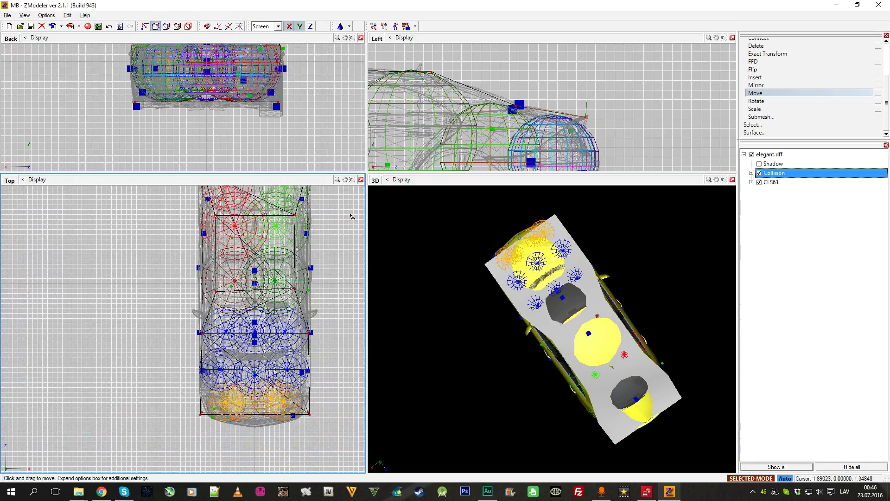
pyautogui.scroll(-3, 315, 130)
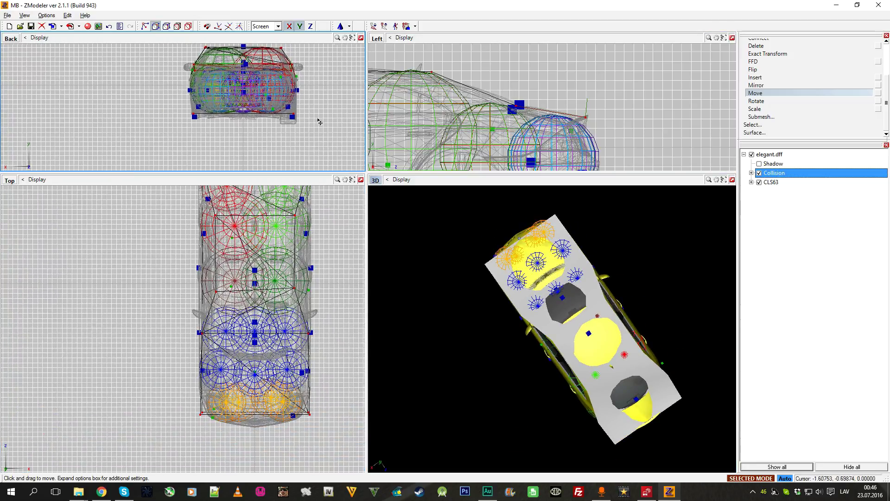
pyautogui.moveTo(317, 125); pyautogui.dragTo(312, 139, button='middle')
# At object level, turn off Selected mode and the Y axis and scale Collision slightly narrower along X to the body width.
pyautogui.click(189, 27)
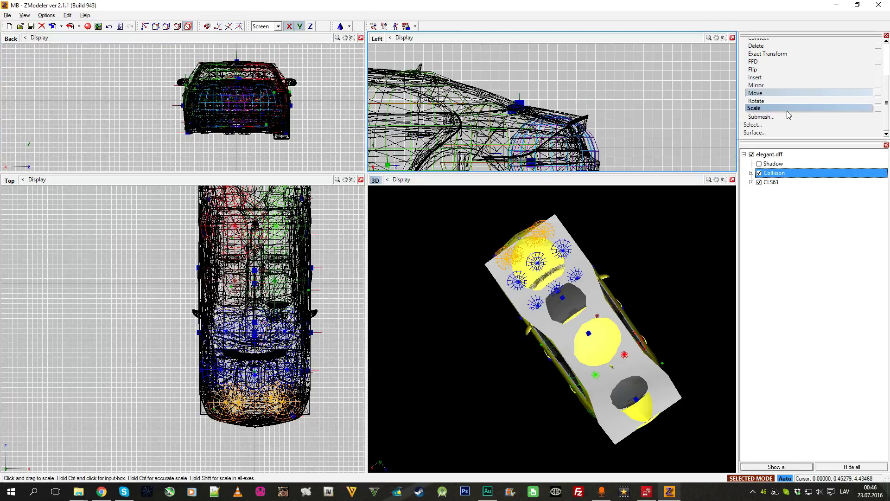
pyautogui.click(788, 101)
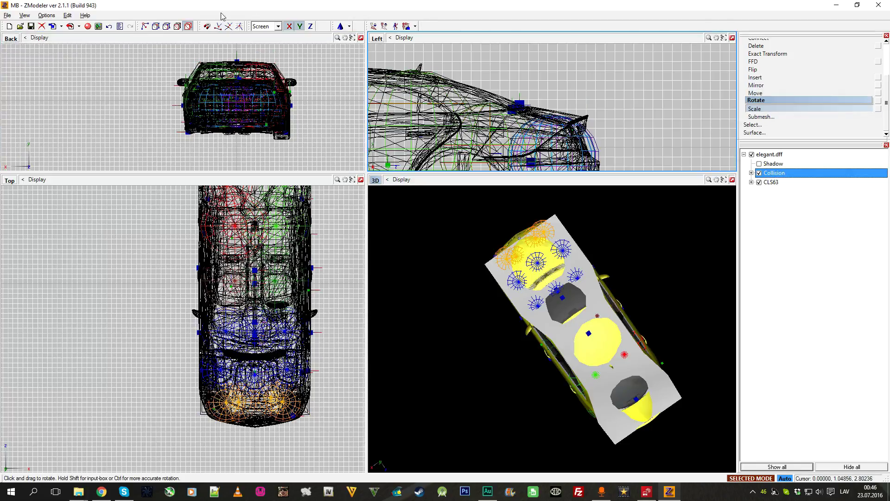
pyautogui.click(765, 480)
pyautogui.scroll(1, 250, 126)
pyautogui.moveTo(250, 69); pyautogui.dragTo(244, 102, button='middle')
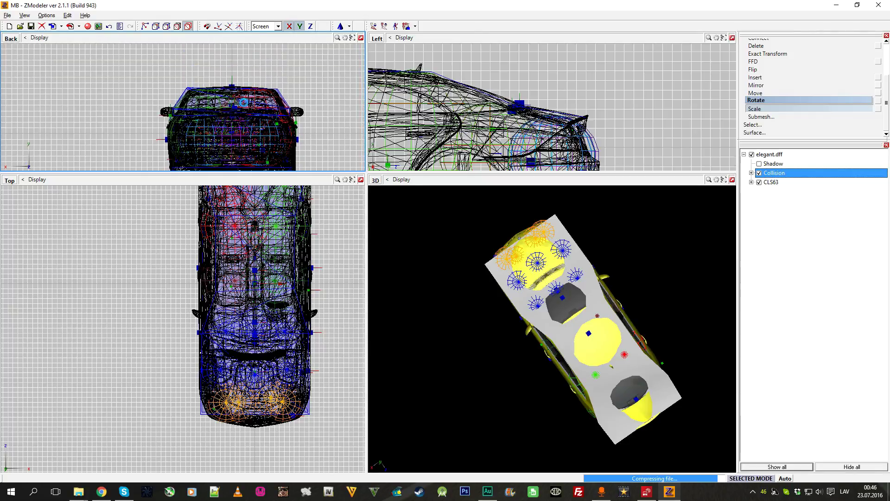
pyautogui.hotkey('ctrl', 'z')
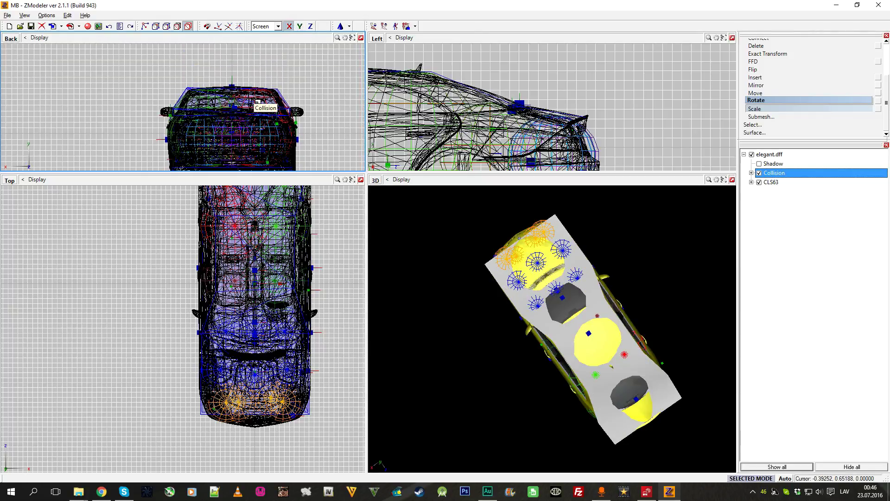
pyautogui.moveTo(258, 102); pyautogui.dragTo(258, 105)
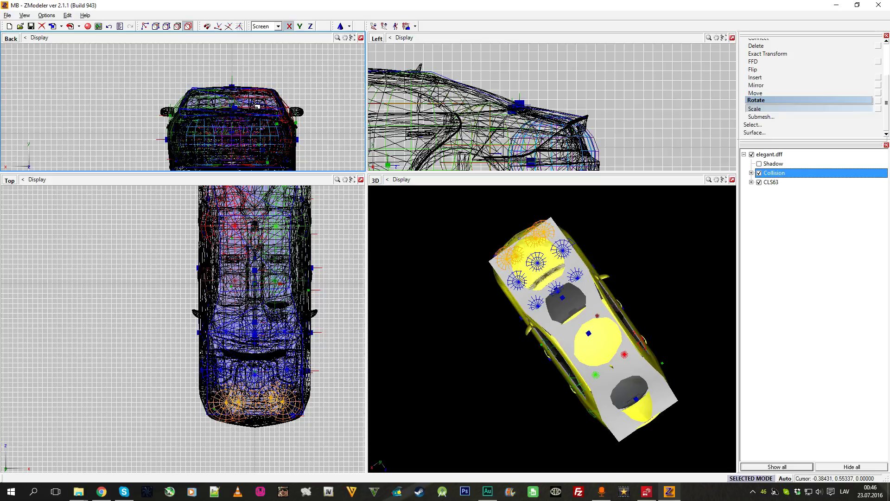
# Examine the narrowed Collision mesh's fit on the hood, roof and trunk in the maximized 3D view and the Left view.
pyautogui.moveTo(557, 362); pyautogui.dragTo(628, 294, button='middle')
pyautogui.scroll(2, 628, 294)
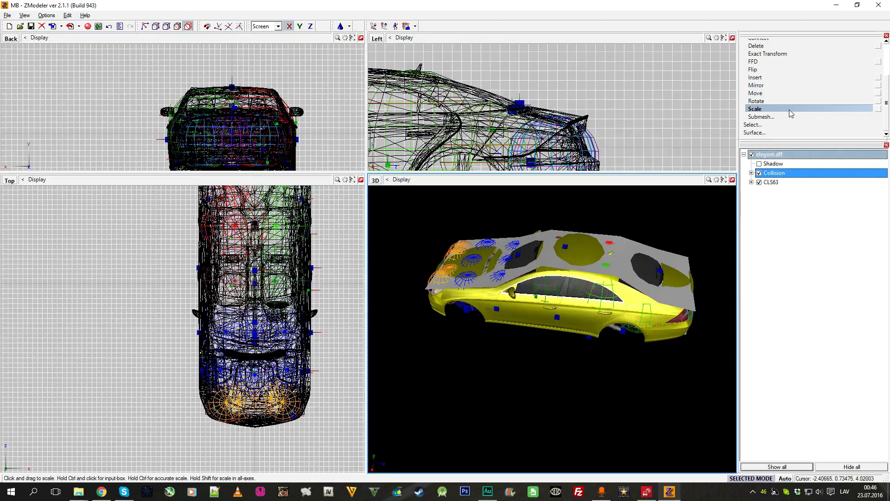
pyautogui.scroll(2, 784, 111)
pyautogui.click(764, 53)
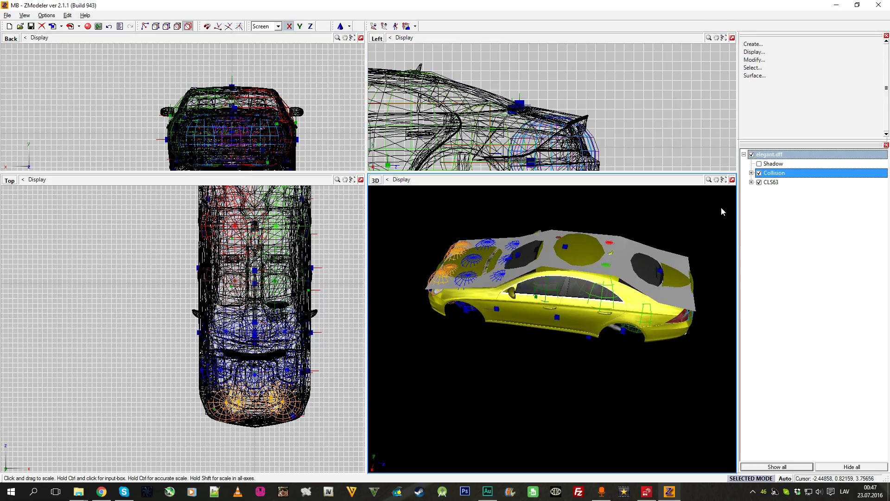
pyautogui.click(733, 180)
pyautogui.moveTo(403, 223); pyautogui.dragTo(491, 264, button='middle')
pyautogui.scroll(4, 389, 188)
pyautogui.moveTo(392, 190); pyautogui.dragTo(371, 232, button='middle')
pyautogui.scroll(4, 466, 230)
pyautogui.scroll(-3, 466, 231)
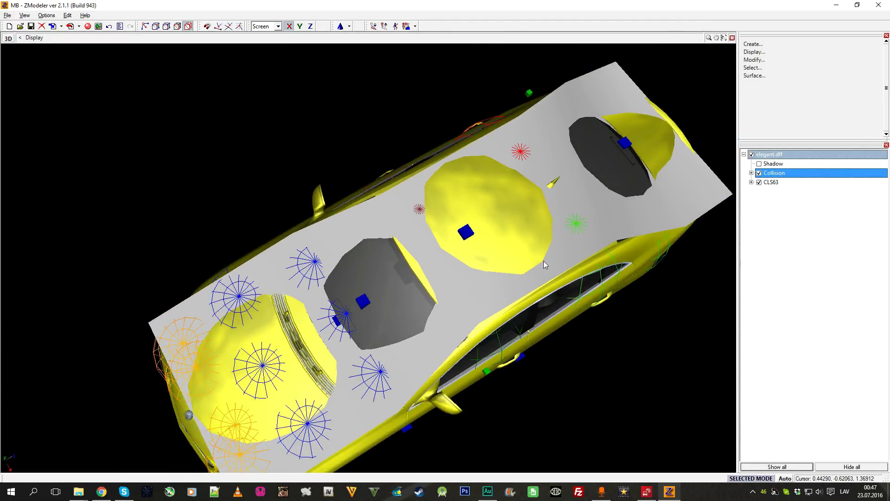
pyautogui.moveTo(541, 259); pyautogui.dragTo(460, 236, button='middle')
pyautogui.scroll(-5, 460, 235)
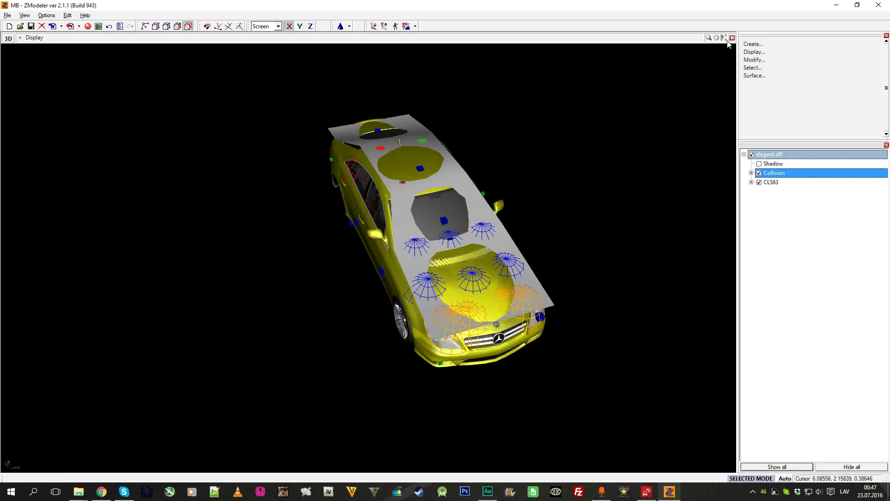
pyautogui.click(732, 38)
pyautogui.scroll(-3, 547, 95)
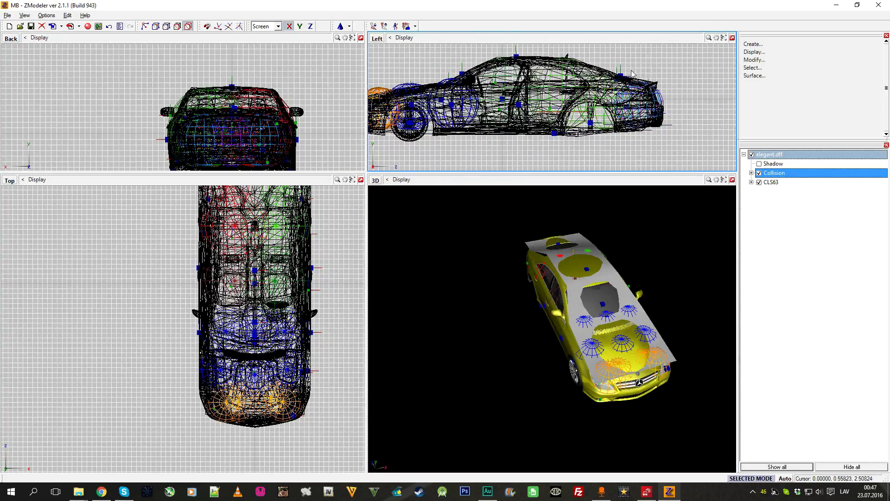
pyautogui.scroll(-3, 454, 83)
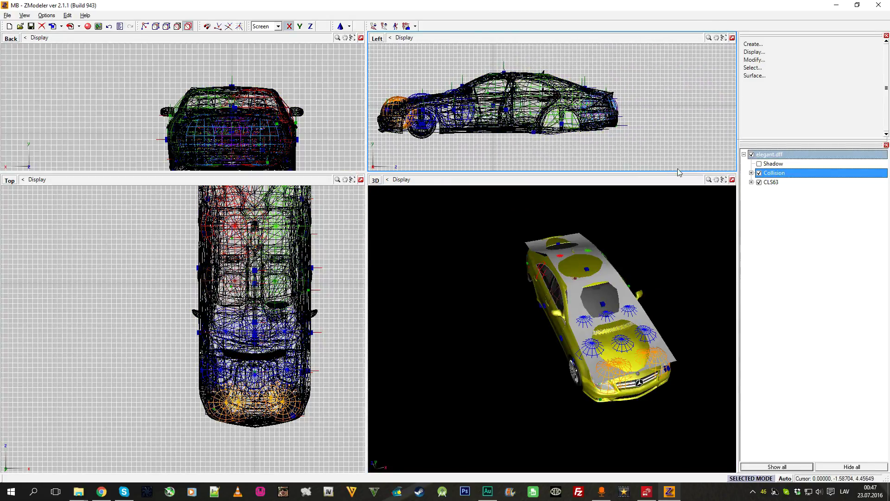
# Maximize the 3D view, show Shadow, and check it with Collision by hiding CLS63 and showing it again.
pyautogui.click(732, 180)
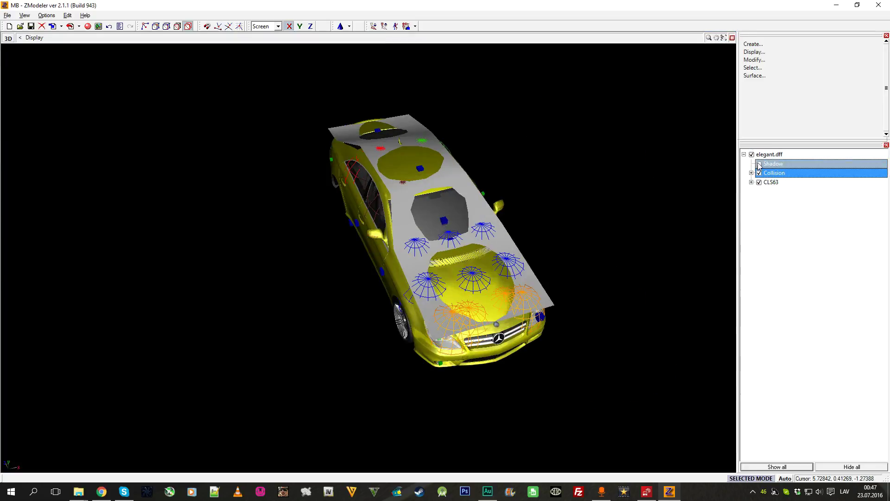
pyautogui.click(759, 164)
pyautogui.moveTo(501, 220); pyautogui.dragTo(704, 200, button='middle')
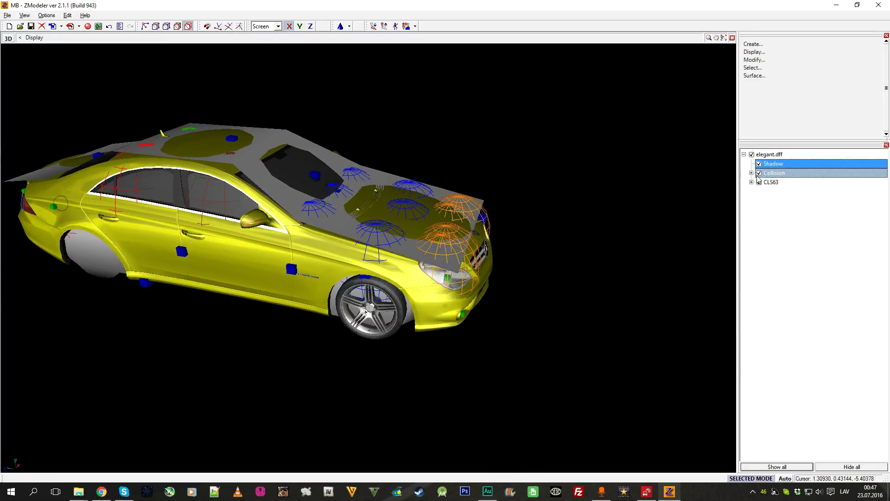
pyautogui.click(759, 182)
pyautogui.moveTo(417, 190)
pyautogui.mouseDown(button='middle')
pyautogui.moveTo(288, 187)
pyautogui.moveTo(478, 173)
pyautogui.moveTo(428, 167)
pyautogui.moveTo(418, 176)
pyautogui.mouseUp(button='middle')
pyautogui.click(759, 182)
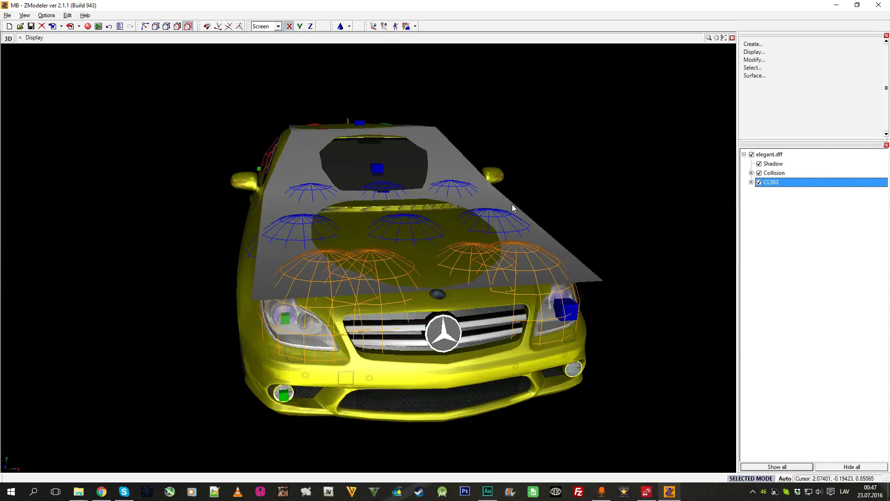
pyautogui.moveTo(511, 203); pyautogui.dragTo(385, 226, button='middle')
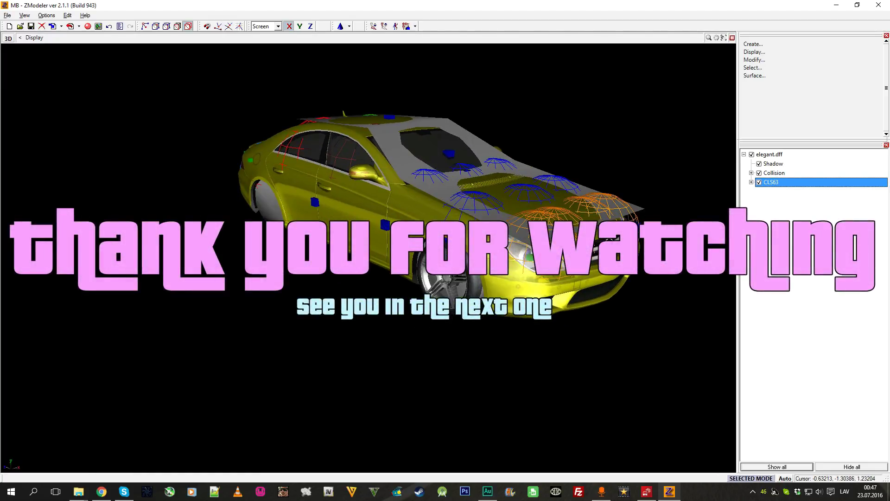